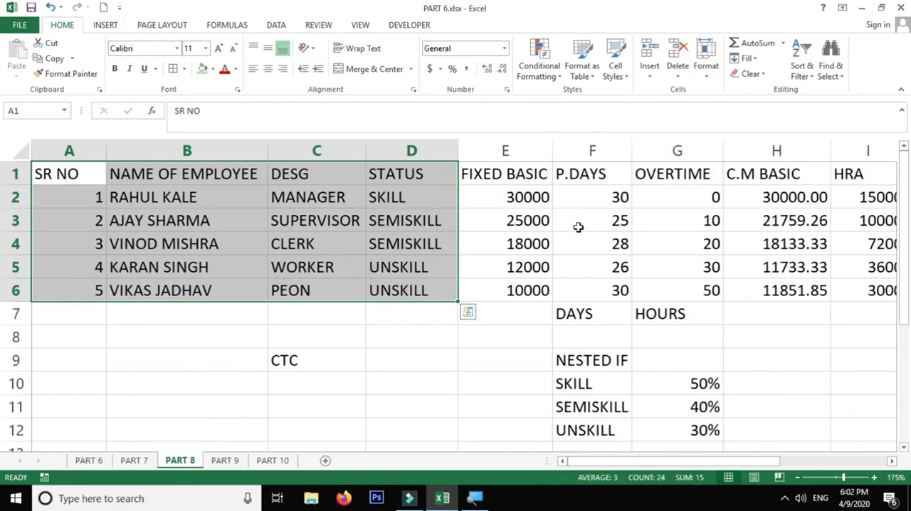
Step: Switch to the PART 9 sheet and delete the entire STATUS column from the employee table
{"action": "left_click_drag", "start_coordinate": [690, 198], "coordinate": [619, 290]}
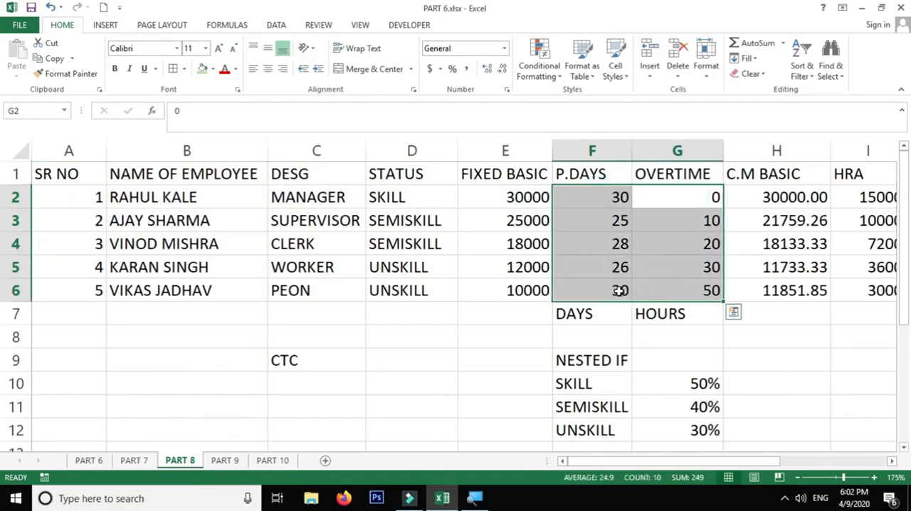
{"action": "left_click", "coordinate": [225, 460]}
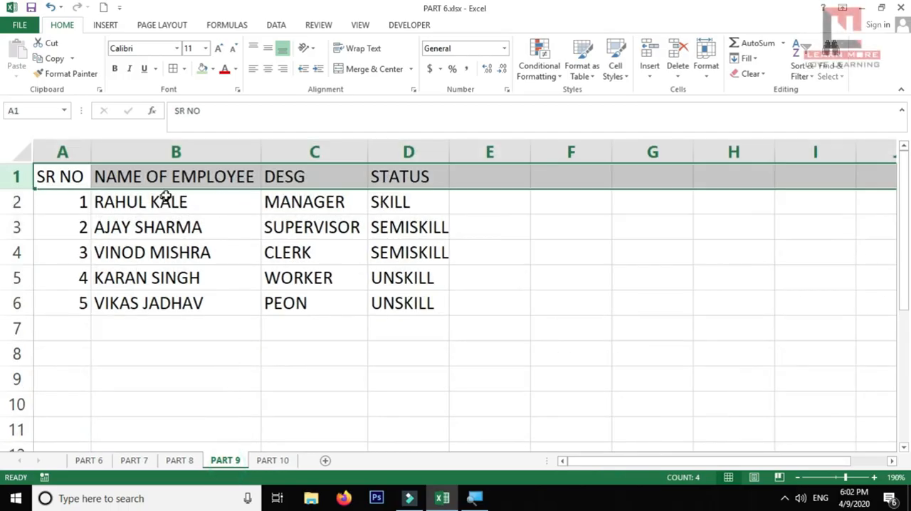
{"action": "left_click_drag", "start_coordinate": [327, 171], "coordinate": [321, 259]}
{"action": "left_click", "coordinate": [417, 176]}
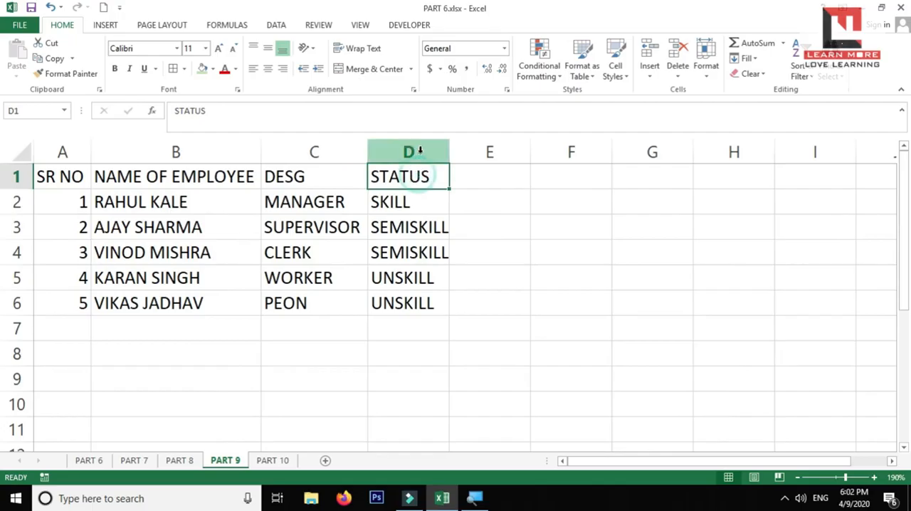
{"action": "left_click", "coordinate": [417, 151]}
{"action": "right_click", "coordinate": [425, 160]}
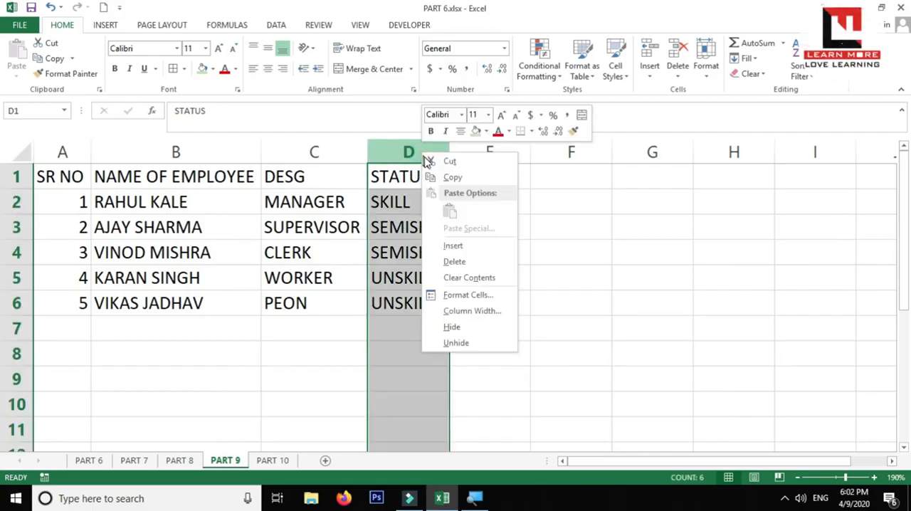
{"action": "left_click", "coordinate": [460, 261]}
Step: Insert two blank rows above the employee table's header row and slightly widen the DESG column
{"action": "left_click", "coordinate": [11, 174]}
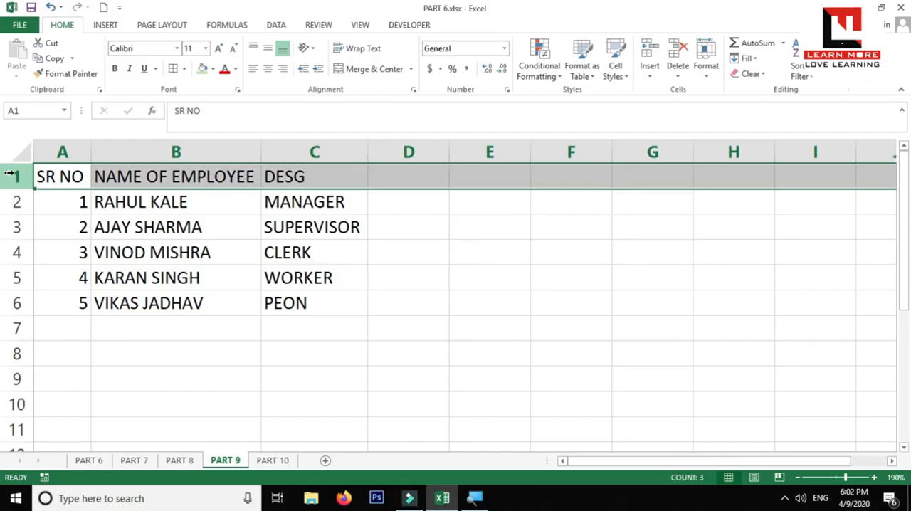
{"action": "key", "text": "ctrl+shift+plus"}
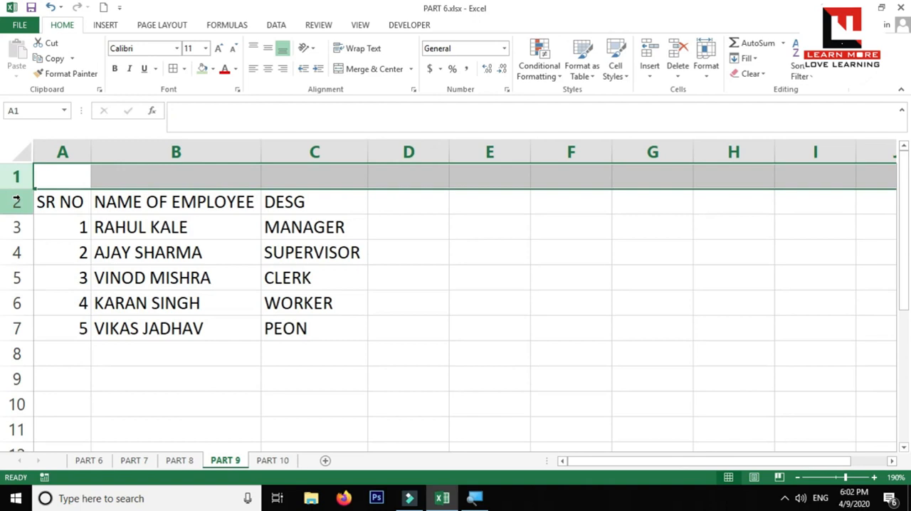
{"action": "right_click", "coordinate": [15, 200]}
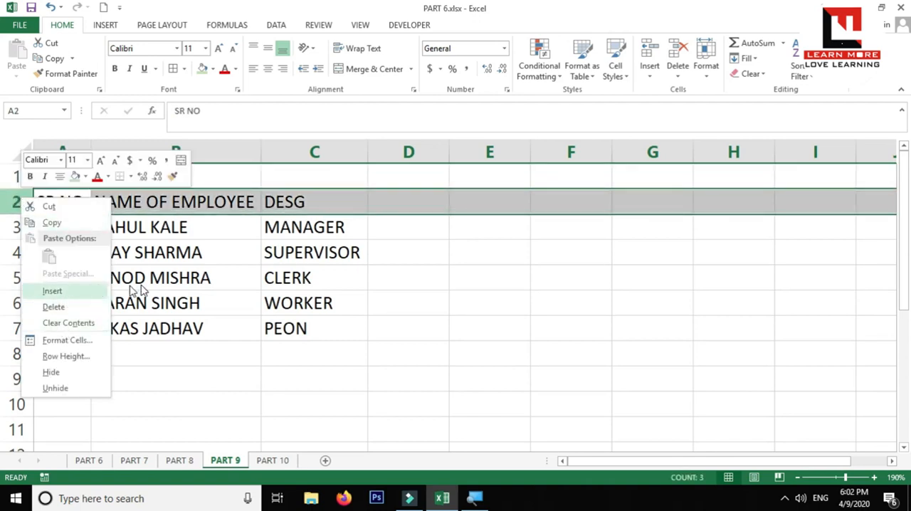
{"action": "left_click", "coordinate": [395, 215]}
{"action": "left_click", "coordinate": [400, 201]}
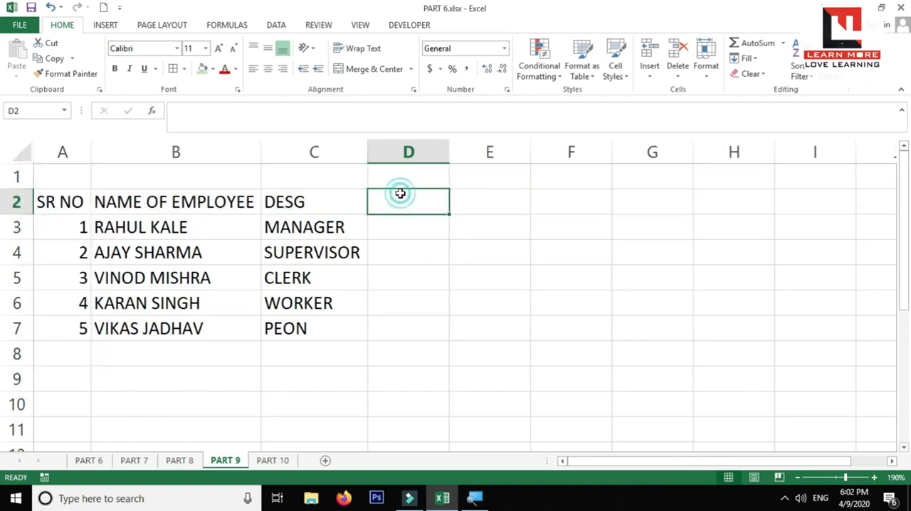
{"action": "right_click", "coordinate": [10, 198]}
{"action": "left_click", "coordinate": [51, 299]}
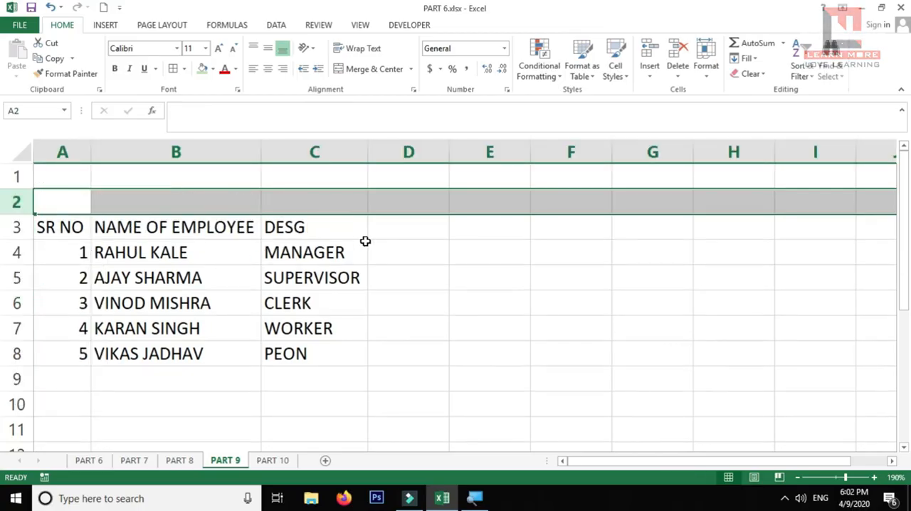
{"action": "left_click", "coordinate": [401, 226]}
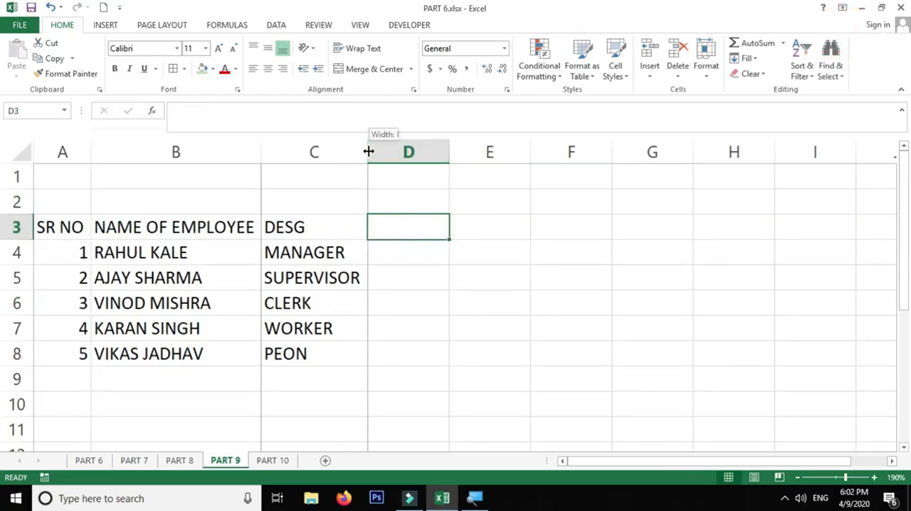
{"action": "left_click_drag", "start_coordinate": [368, 158], "coordinate": [381, 161]}
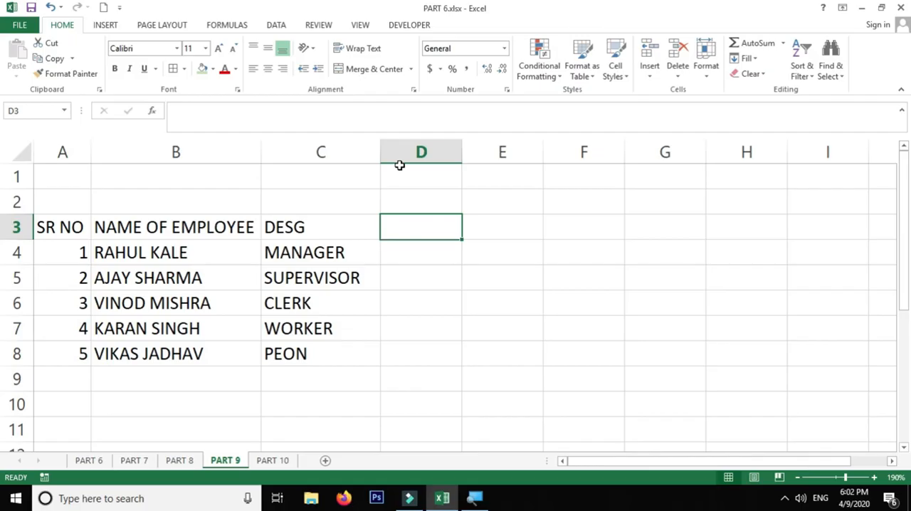
Step: Enter the month label APR in cell D2, above the header row
{"action": "key", "text": "Up"}
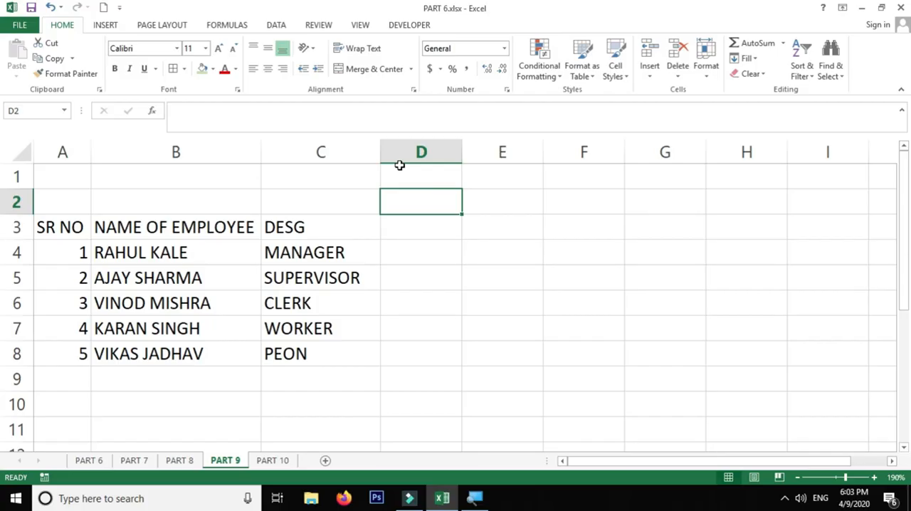
{"action": "type", "text": "AP"}
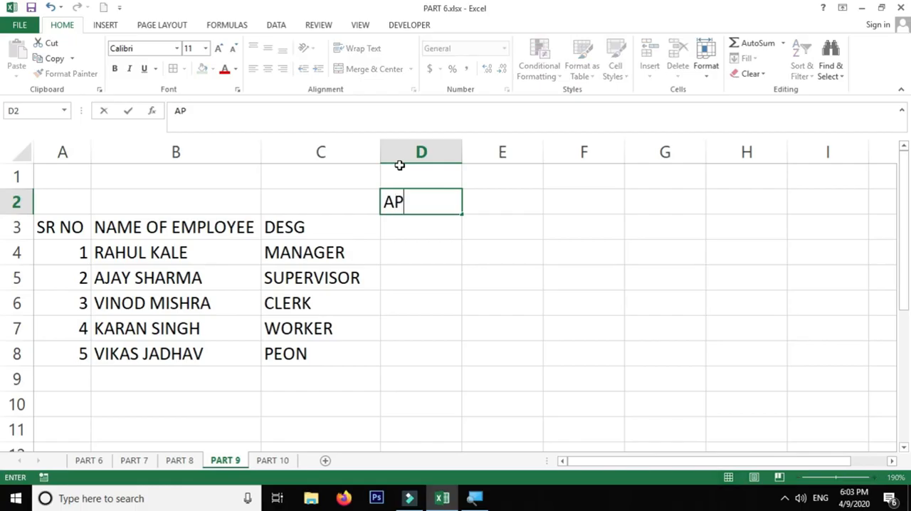
{"action": "type", "text": "R"}
{"action": "key", "text": "Return"}
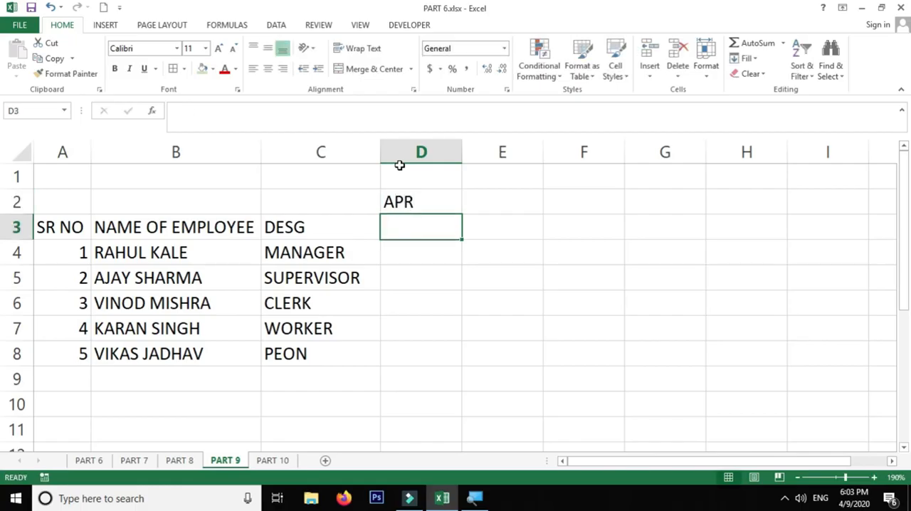
Step: Enter the date 01-04-2020 in header cell D3 and select that cell again
{"action": "type", "text": "01-04"}
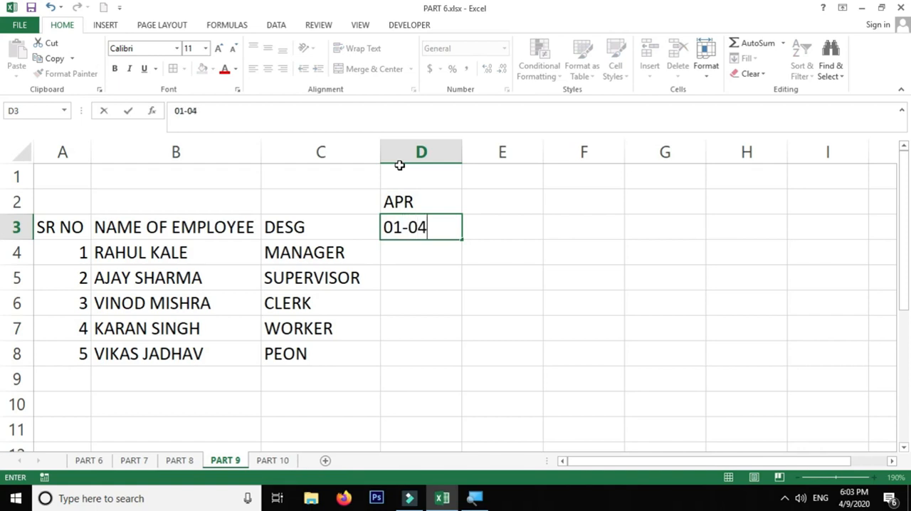
{"action": "type", "text": "-2020"}
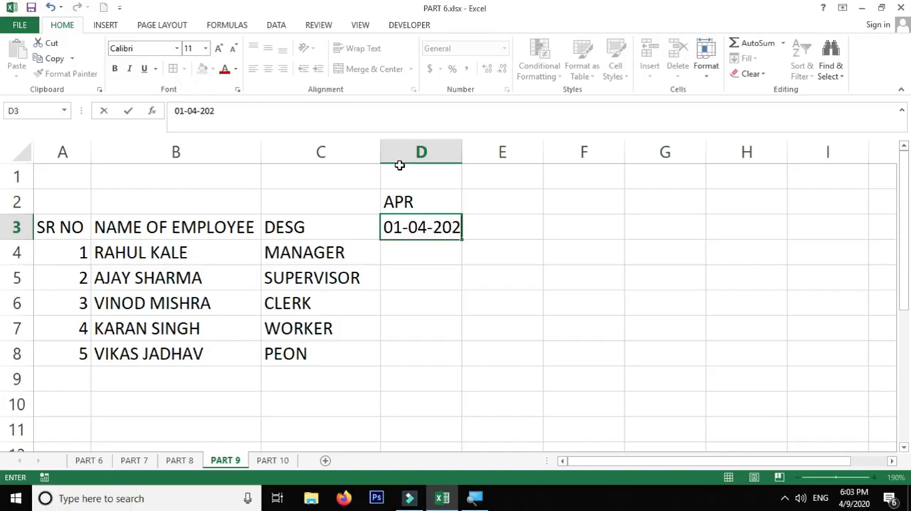
{"action": "key", "text": "Return"}
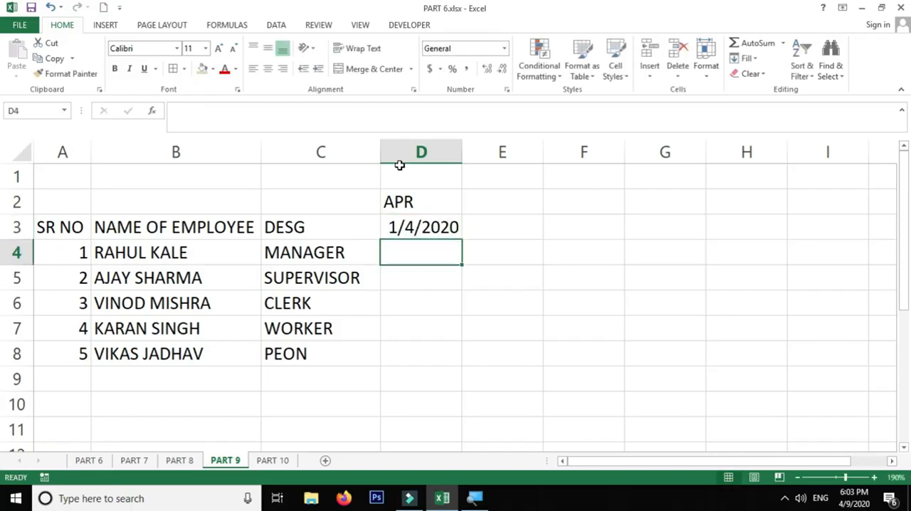
{"action": "left_click", "coordinate": [434, 228]}
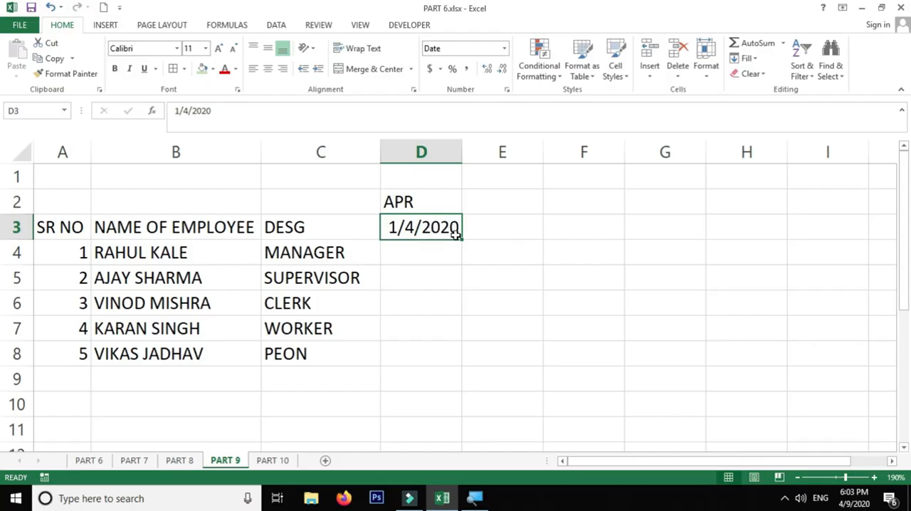
{"action": "left_click", "coordinate": [508, 91]}
{"action": "left_click", "coordinate": [507, 92]}
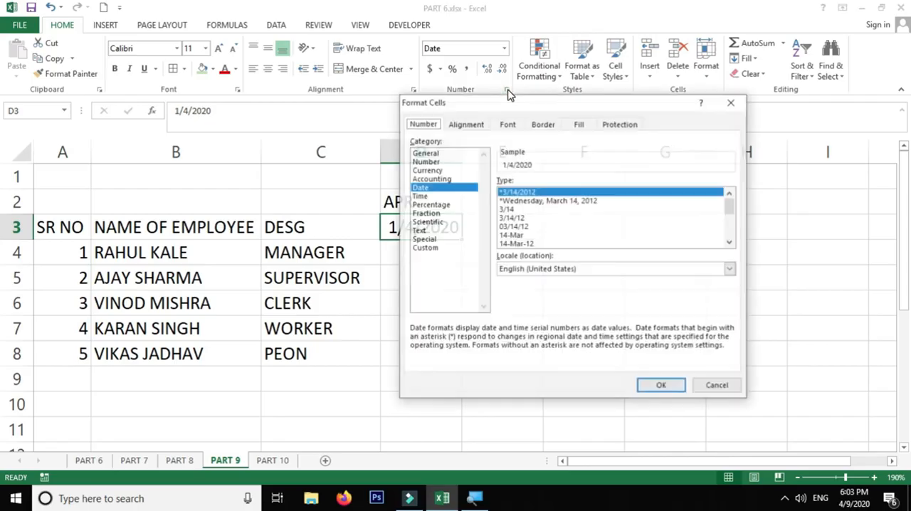
{"action": "left_click", "coordinate": [729, 104]}
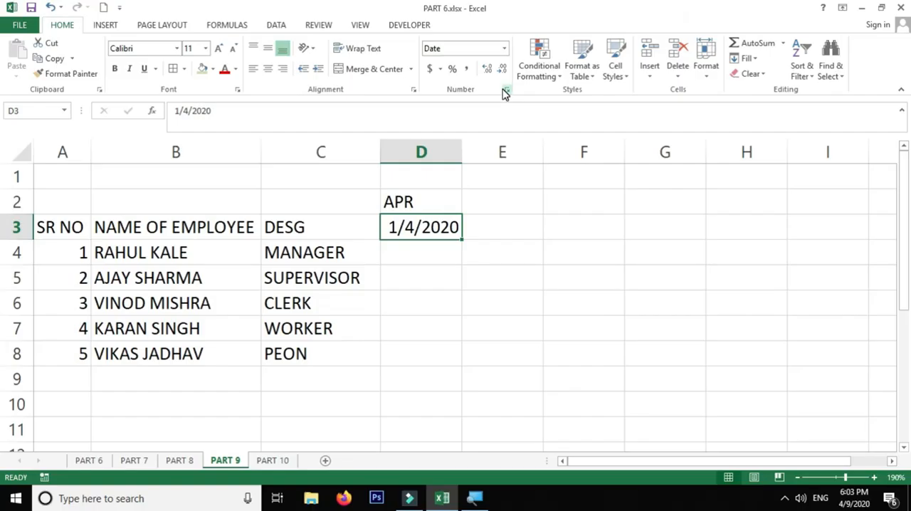
Step: Apply the custom number format DD to the date in cell D3
{"action": "left_click", "coordinate": [506, 91]}
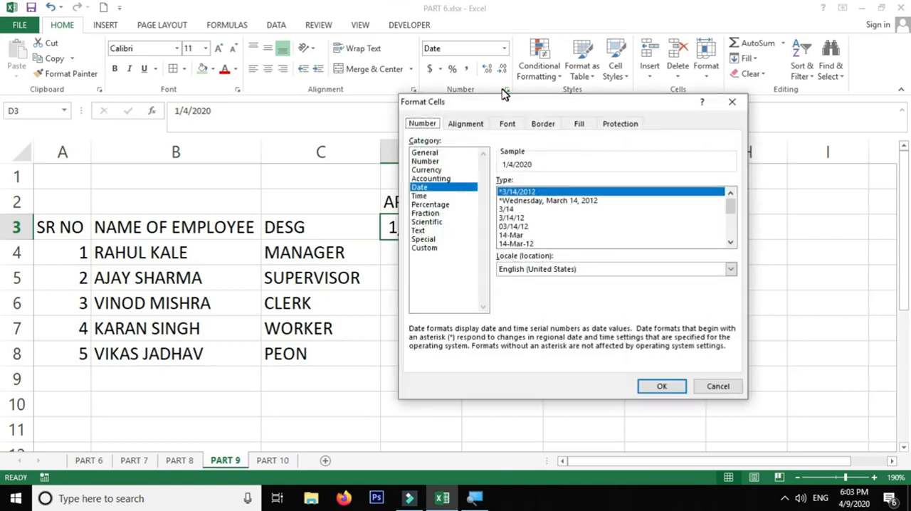
{"action": "left_click_drag", "start_coordinate": [506, 107], "coordinate": [434, 114]}
{"action": "left_click", "coordinate": [360, 256]}
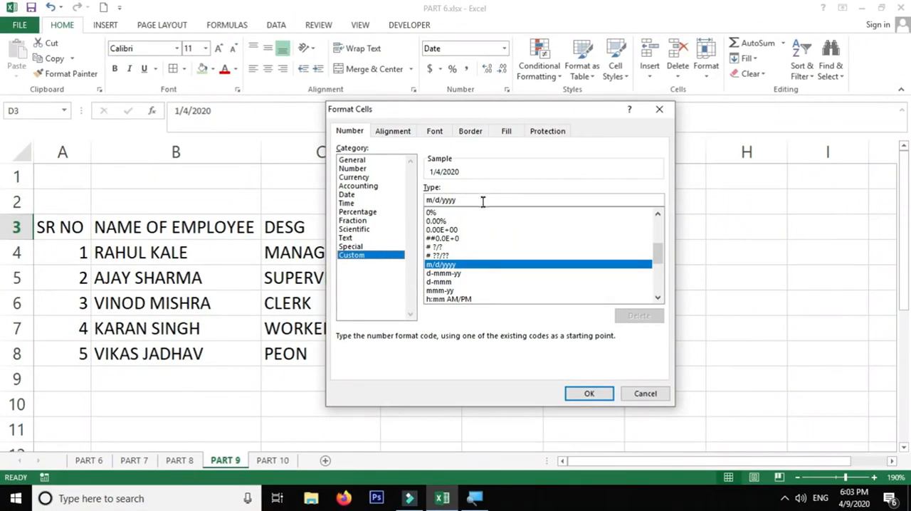
{"action": "double_click", "coordinate": [709, 87]}
{"action": "type", "text": "DD"}
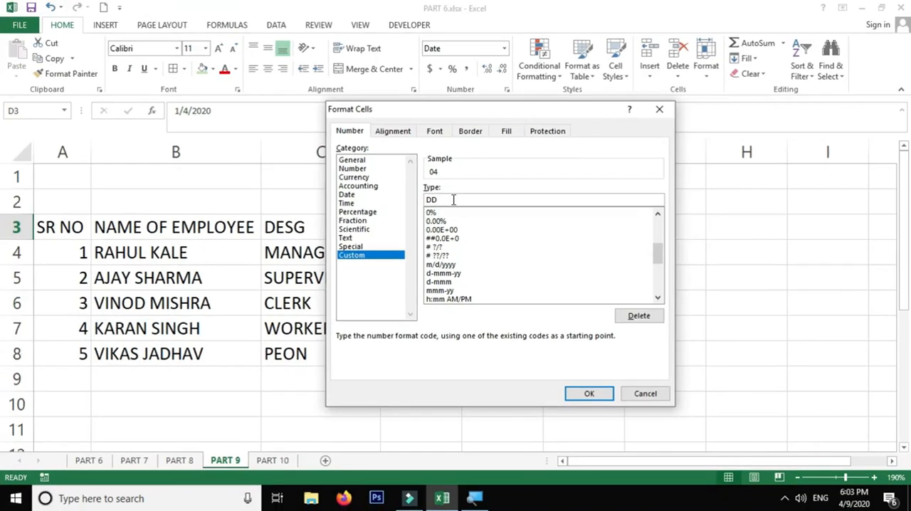
{"action": "left_click_drag", "start_coordinate": [448, 111], "coordinate": [631, 121]}
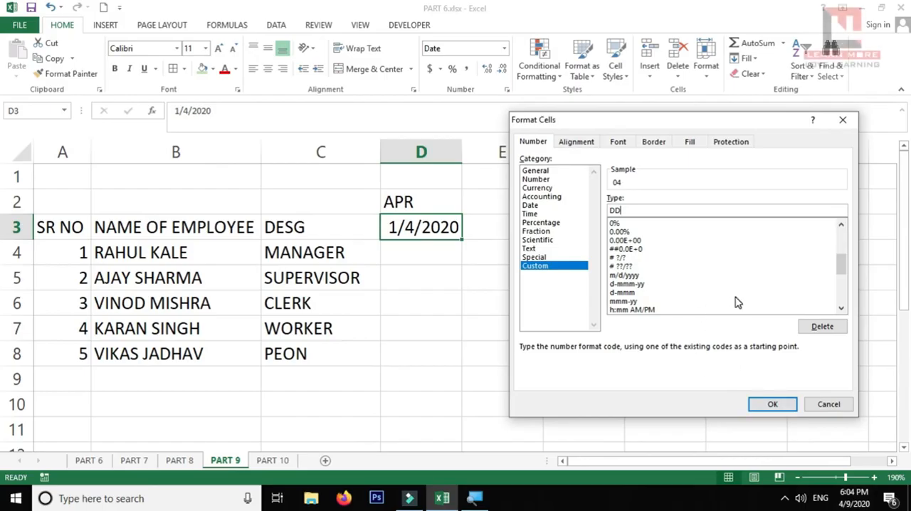
{"action": "left_click", "coordinate": [773, 404]}
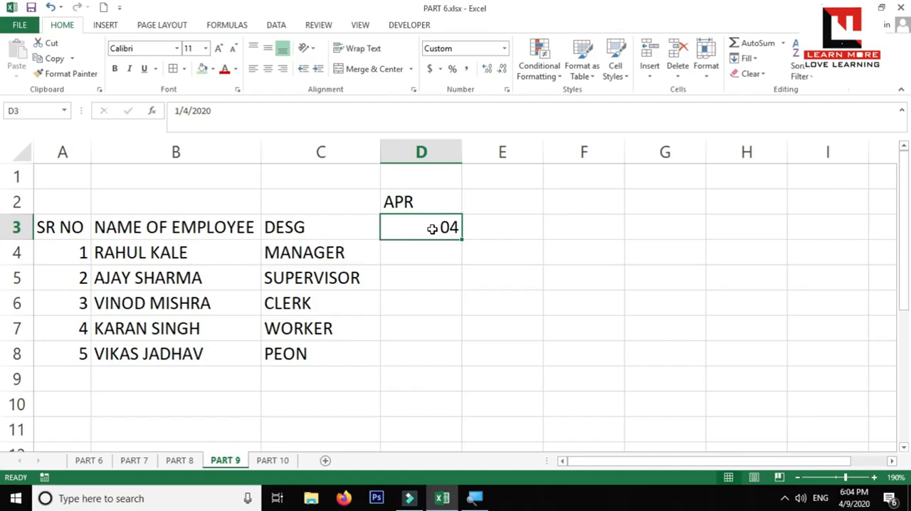
Step: Swap the day and month of the date in cell D3 by changing it to 04/1/2020
{"action": "double_click", "coordinate": [432, 228]}
{"action": "left_click", "coordinate": [401, 227]}
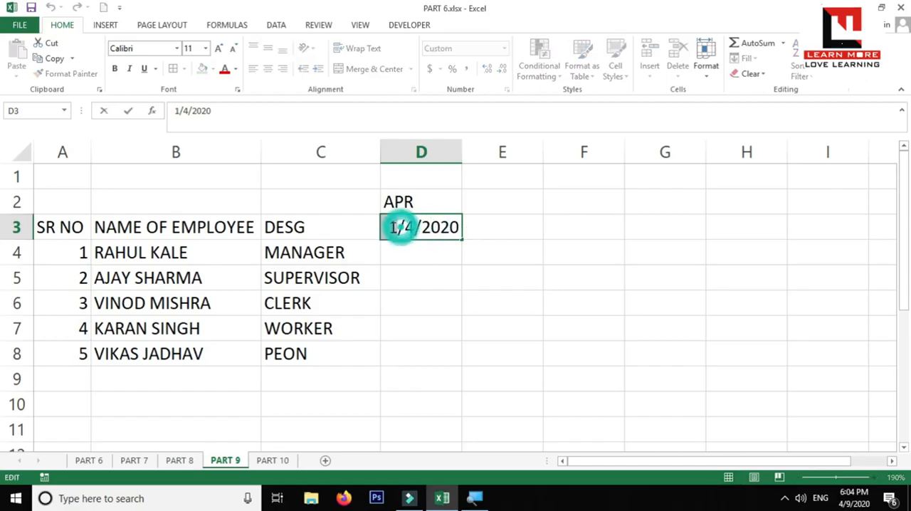
{"action": "type", "text": "04"}
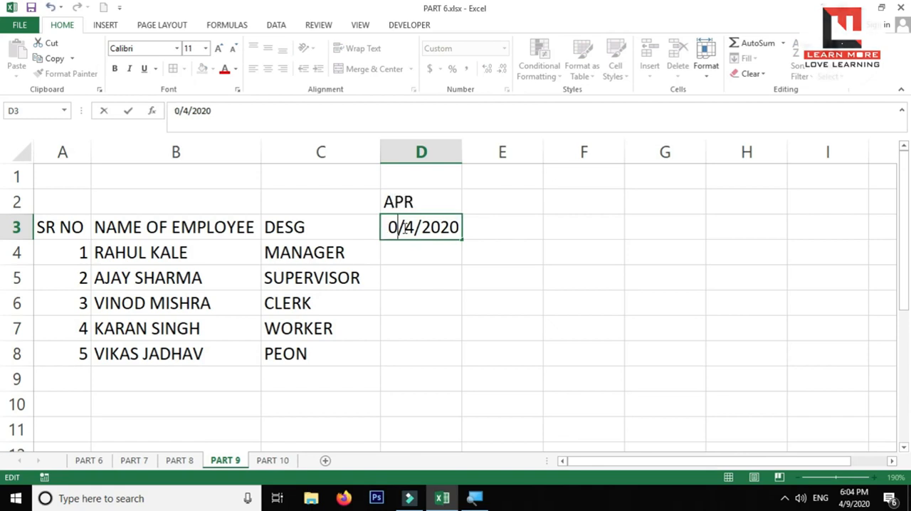
{"action": "left_click", "coordinate": [420, 229]}
{"action": "left_click", "coordinate": [414, 226]}
{"action": "key", "text": "BackSpace"}
{"action": "type", "text": "1"}
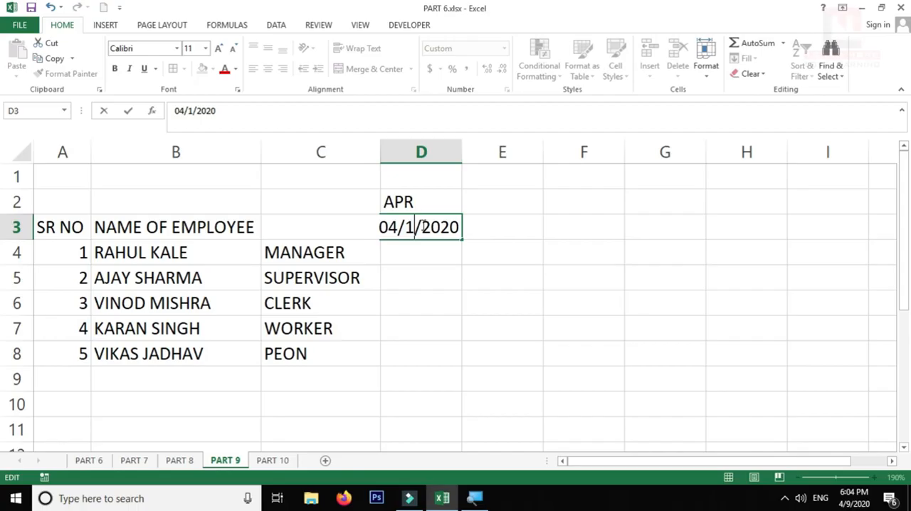
{"action": "key", "text": "Return"}
Step: Extend the custom number format of the date in cell D3 to dd/MM/YY
{"action": "left_click", "coordinate": [434, 226]}
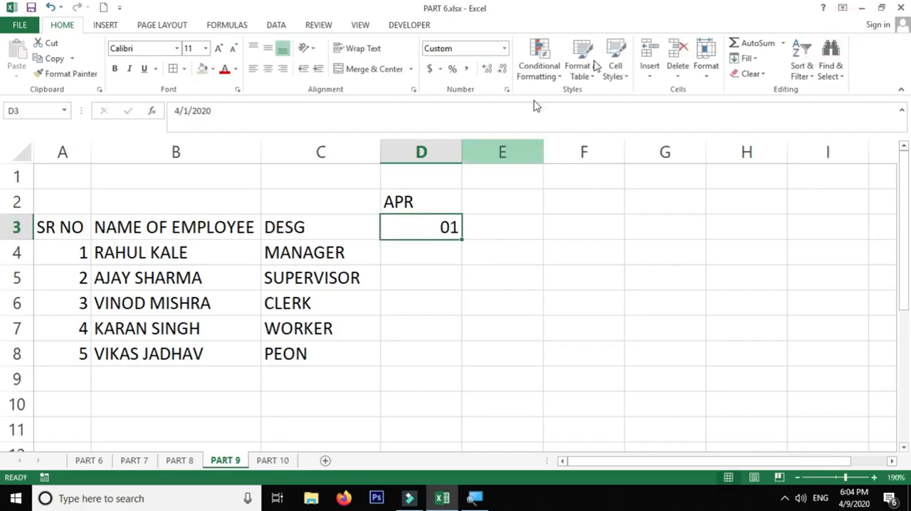
{"action": "left_click", "coordinate": [509, 89]}
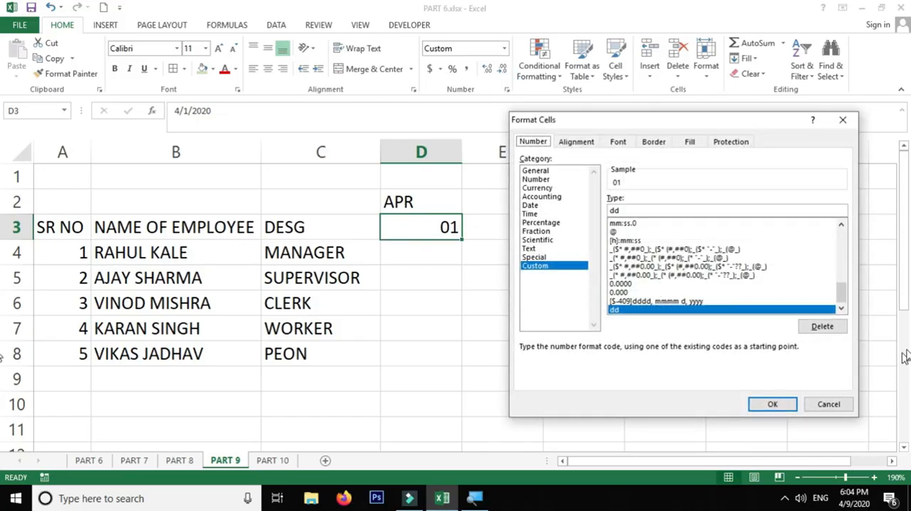
{"action": "left_click_drag", "start_coordinate": [841, 293], "coordinate": [826, 311]}
{"action": "left_click", "coordinate": [640, 209]}
{"action": "type", "text": "/MM/yy"}
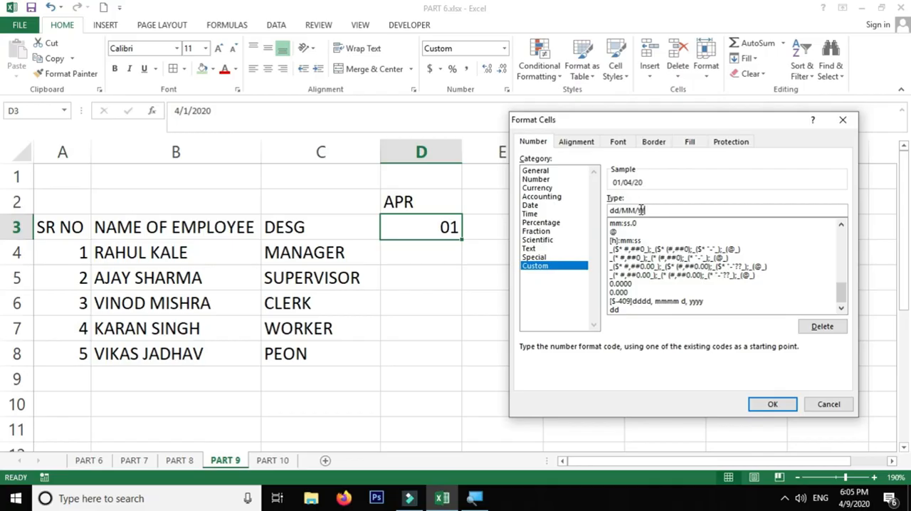
{"action": "key", "text": "Return"}
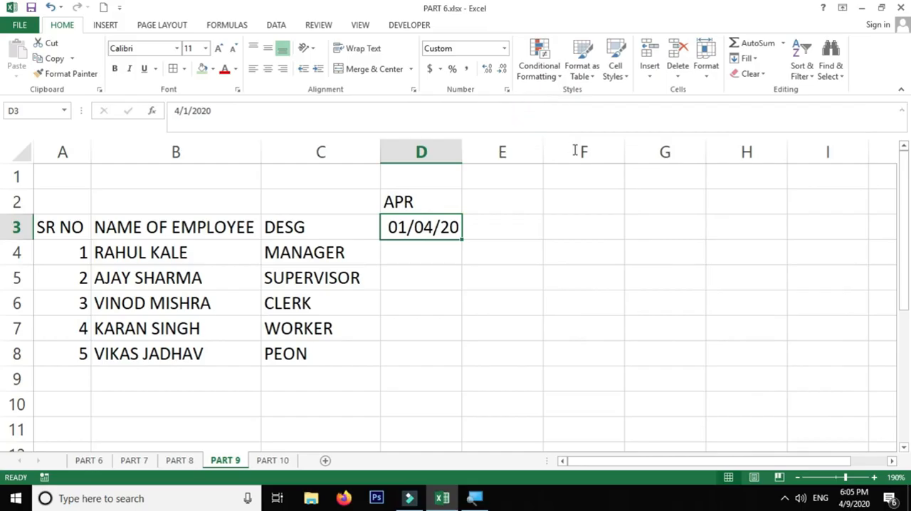
Step: Change the custom number format of the date in cell D3 back to DD
{"action": "key", "text": "ctrl+1"}
{"action": "double_click", "coordinate": [657, 210]}
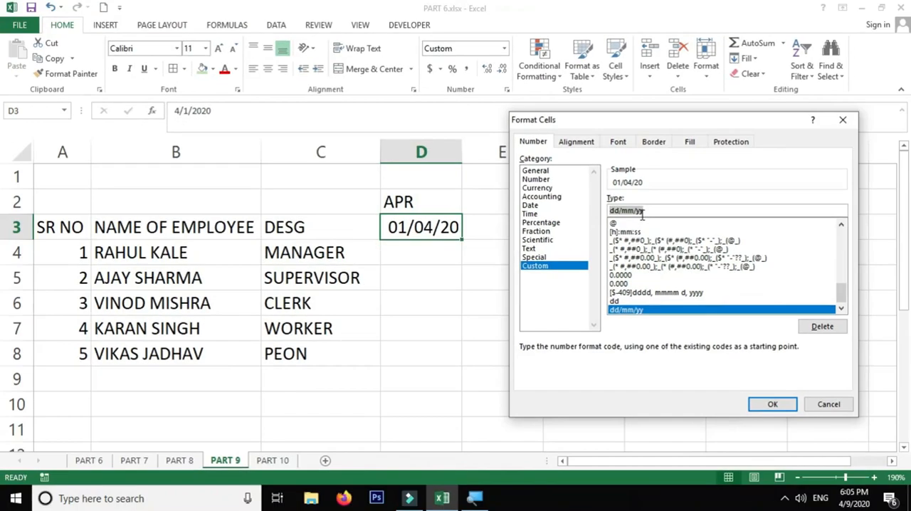
{"action": "left_click", "coordinate": [847, 504]}
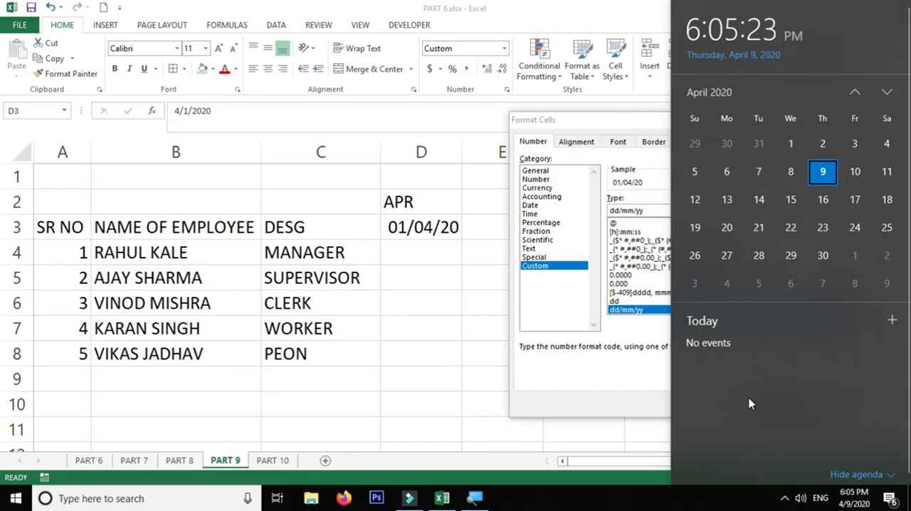
{"action": "left_click", "coordinate": [590, 400]}
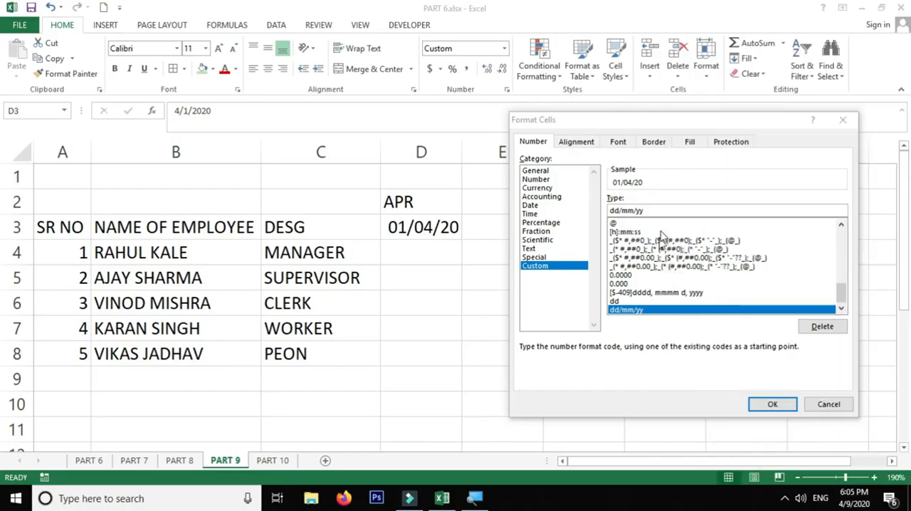
{"action": "left_click", "coordinate": [673, 205]}
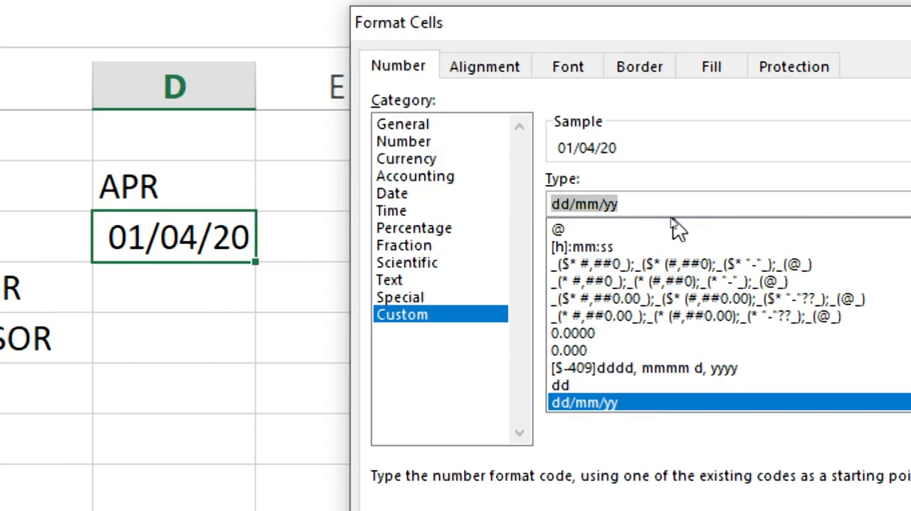
{"action": "type", "text": "DD"}
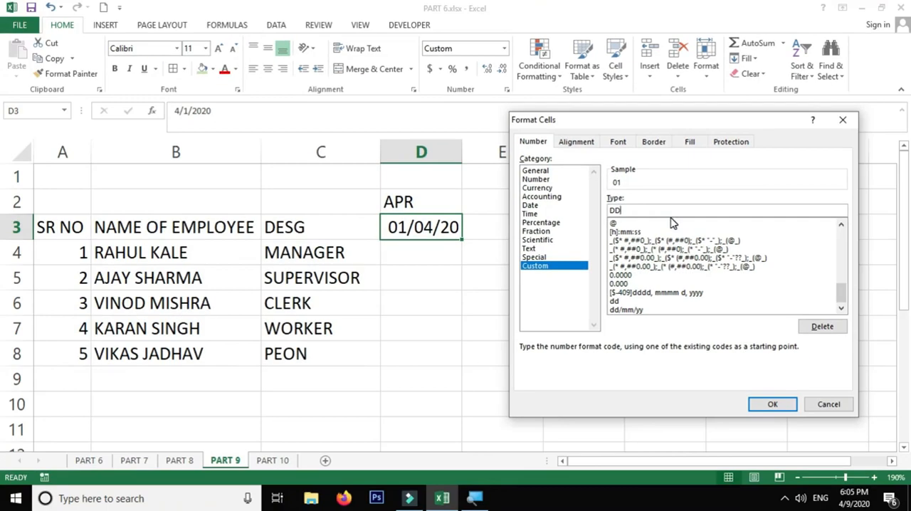
{"action": "key", "text": "Return"}
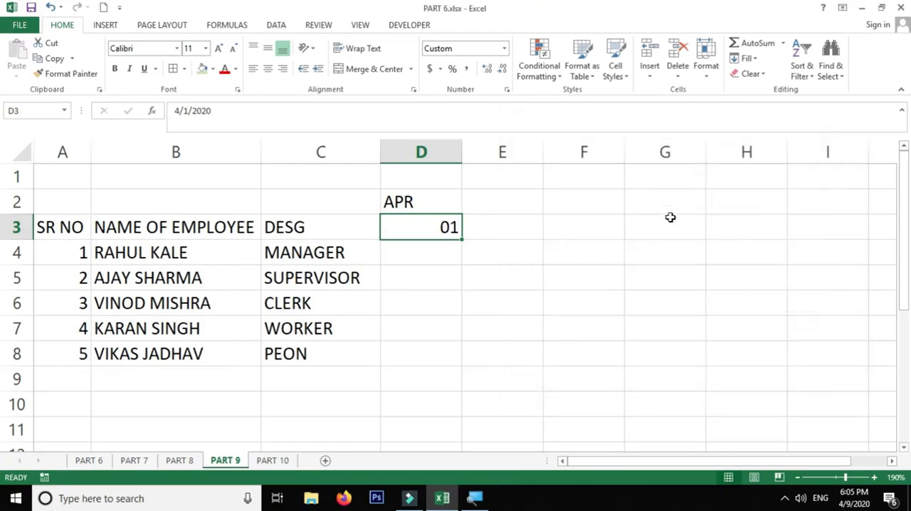
Step: Move the APR label from D2 to C2 and fill the date series from D3 across to AG3
{"action": "left_click", "coordinate": [445, 208]}
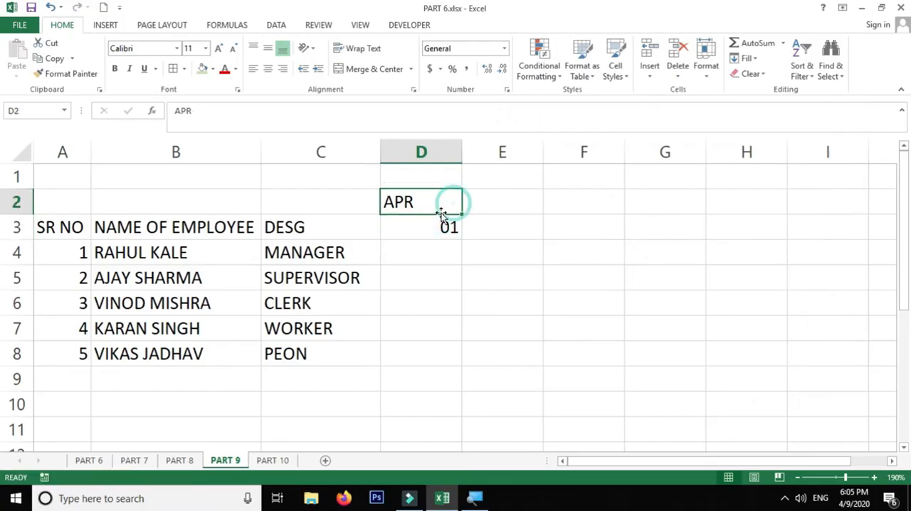
{"action": "left_click_drag", "start_coordinate": [440, 217], "coordinate": [349, 211]}
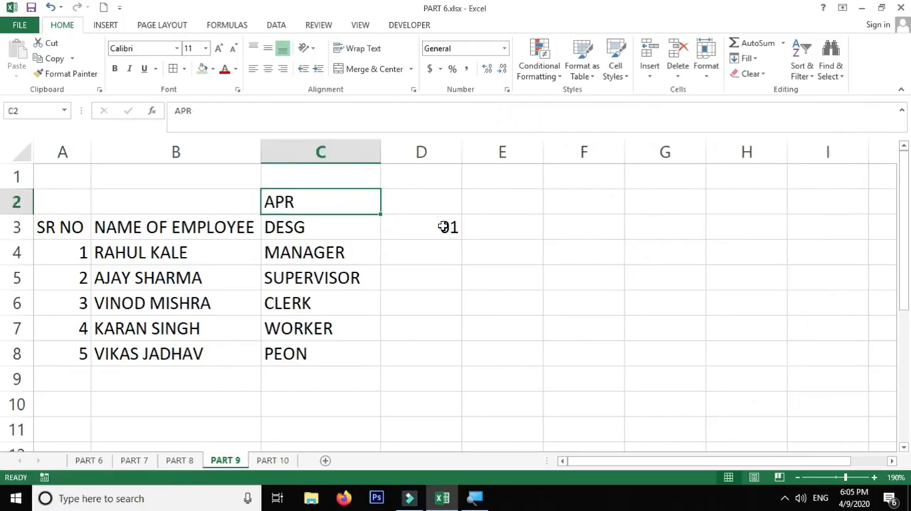
{"action": "left_click", "coordinate": [455, 238]}
{"action": "left_click_drag", "start_coordinate": [463, 241], "coordinate": [837, 242]}
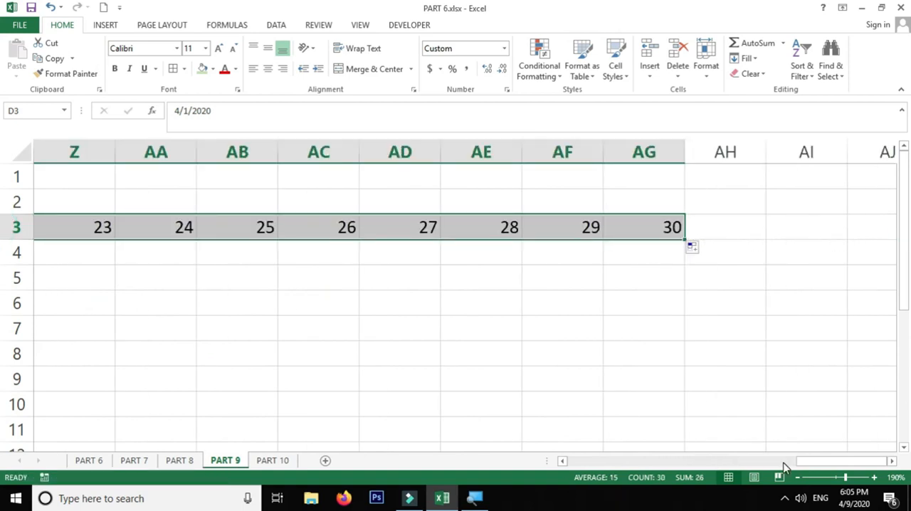
{"action": "left_click_drag", "start_coordinate": [840, 463], "coordinate": [507, 460]}
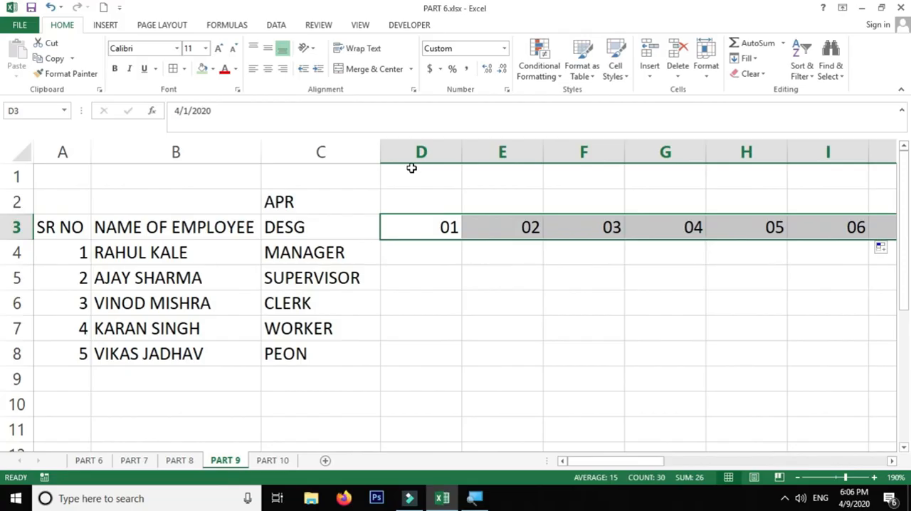
Step: AutoFit the widths of the date columns D through AG to their contents
{"action": "key", "text": "alt+h"}
{"action": "key", "text": "o"}
{"action": "key", "text": "i"}
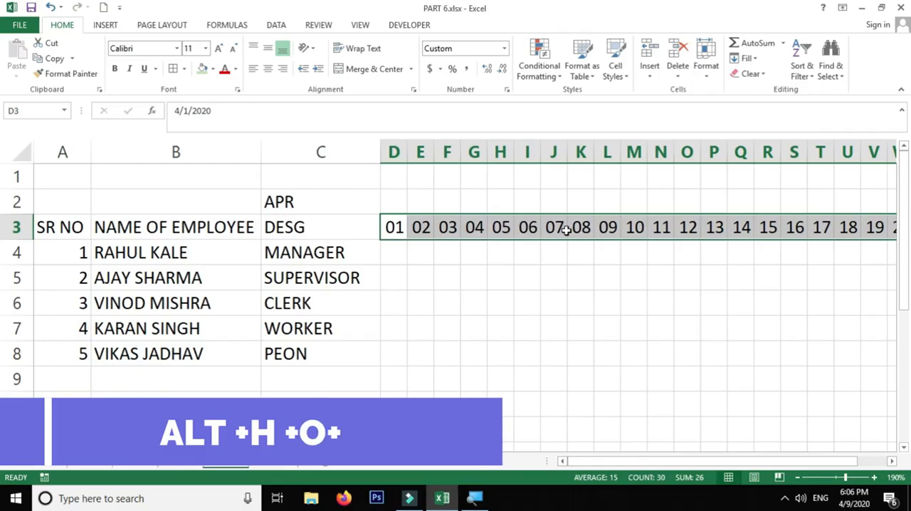
{"action": "left_click", "coordinate": [707, 71]}
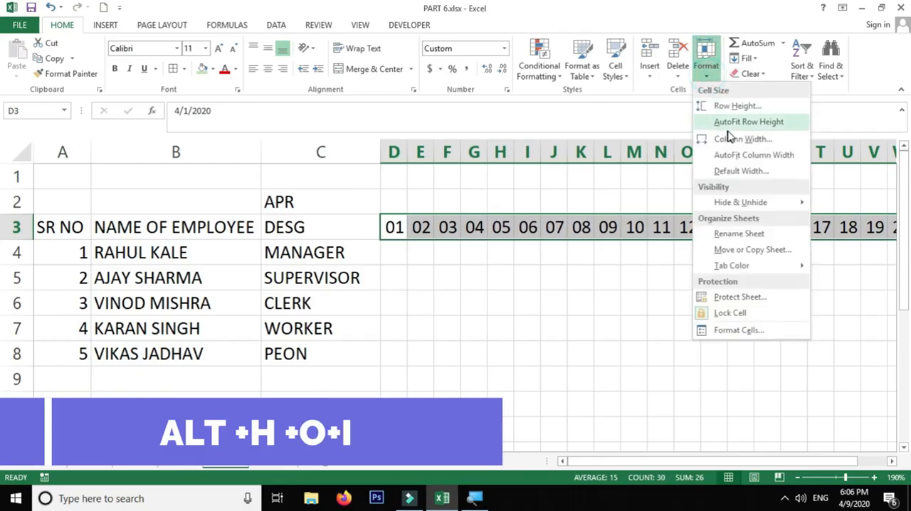
{"action": "left_click", "coordinate": [744, 154]}
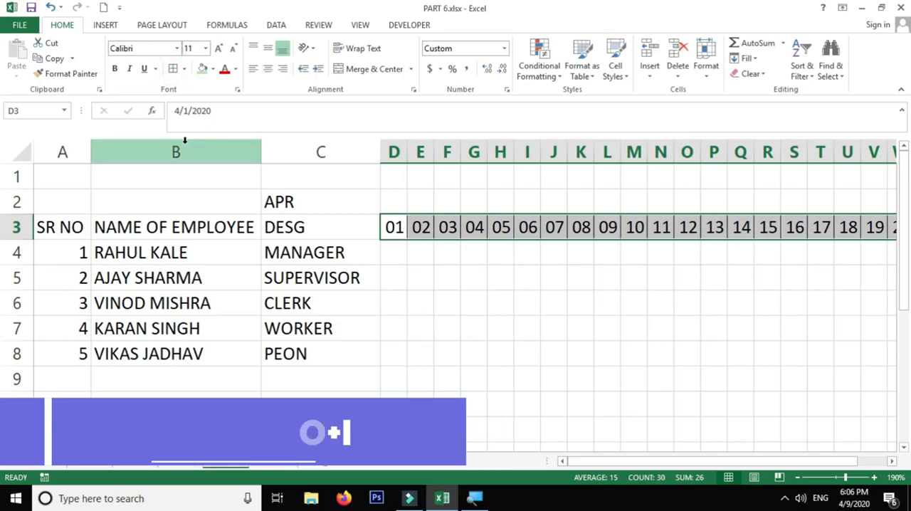
Step: Apply borders to all cells of the date grid D3:AG8, covering the header row and the five employee rows
{"action": "key", "text": "shift+Down"}
{"action": "key", "text": "shift+Down"}
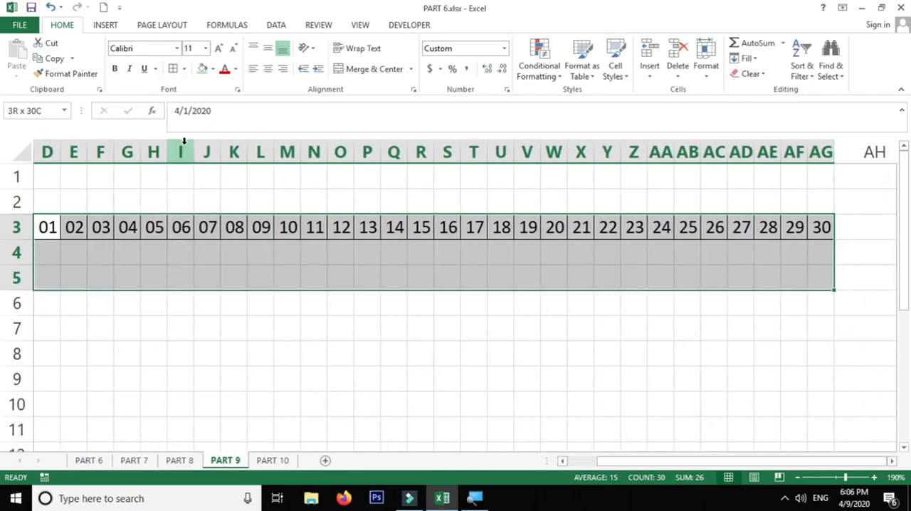
{"action": "key", "text": "shift+Down"}
{"action": "key", "text": "shift+Down"}
{"action": "key", "text": "shift+Down"}
{"action": "key", "text": "shift+Left"}
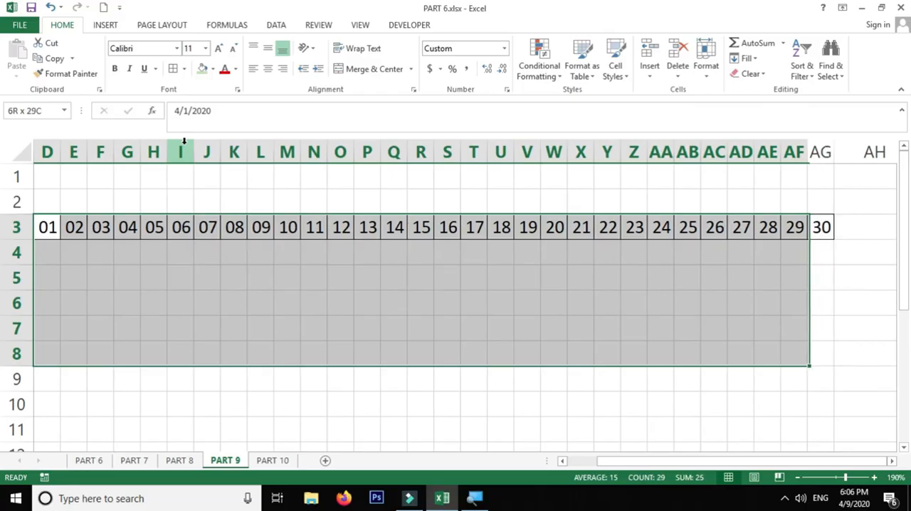
{"action": "key", "text": "shift+Left"}
{"action": "key", "text": "shift+Down"}
{"action": "key", "text": "shift+Right"}
{"action": "key", "text": "shift+Right"}
{"action": "key", "text": "shift+Up"}
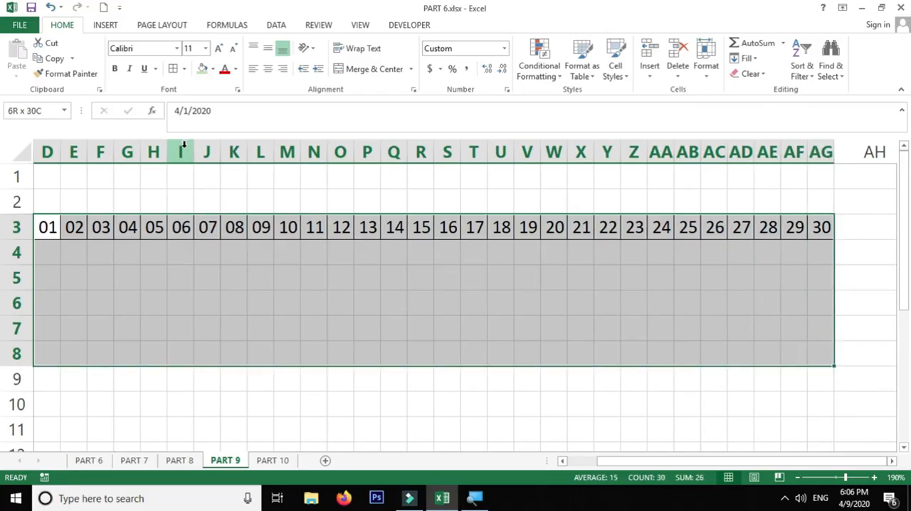
{"action": "left_click", "coordinate": [174, 69]}
Step: Apply all borders to the whole table, including the employee list columns and row 2
{"action": "left_click_drag", "start_coordinate": [340, 253], "coordinate": [4, 264]}
{"action": "left_click", "coordinate": [401, 218]}
{"action": "left_click_drag", "start_coordinate": [73, 312], "coordinate": [56, 336]}
{"action": "left_click", "coordinate": [107, 250]}
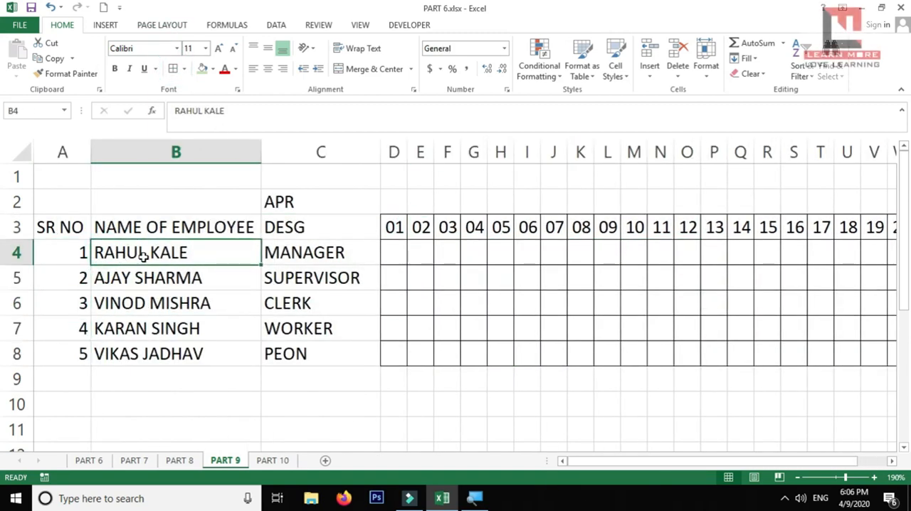
{"action": "key", "text": "ctrl+a"}
{"action": "left_click", "coordinate": [175, 67]}
{"action": "left_click", "coordinate": [420, 251]}
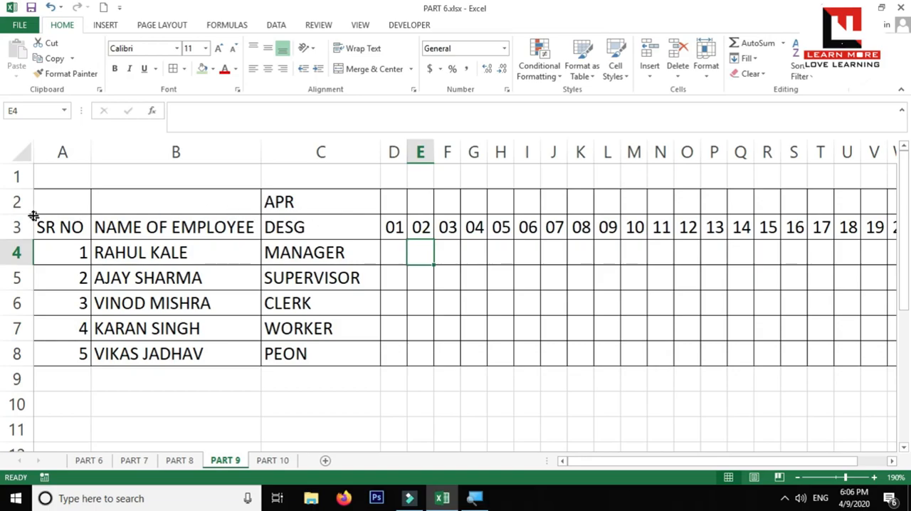
Step: Make row 2 taller and enter the weekday formula =TEXT(D3,"DDD") in cell D2
{"action": "left_click_drag", "start_coordinate": [28, 214], "coordinate": [27, 242]}
{"action": "left_click", "coordinate": [399, 225]}
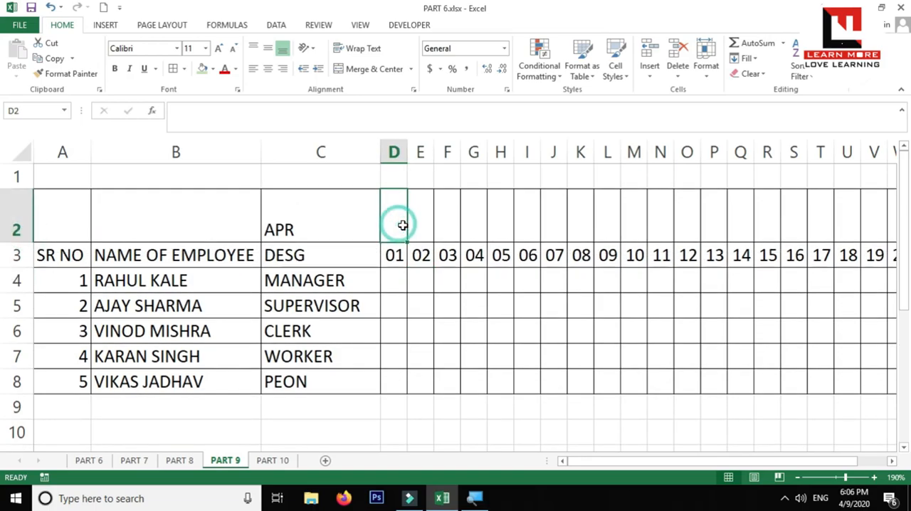
{"action": "type", "text": "=TEX"}
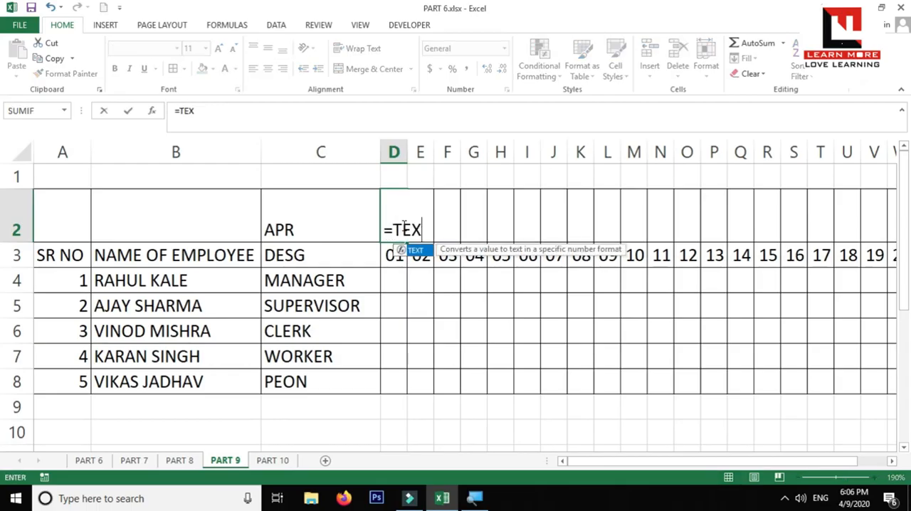
{"action": "type", "text": "T("}
{"action": "left_click", "coordinate": [390, 255]}
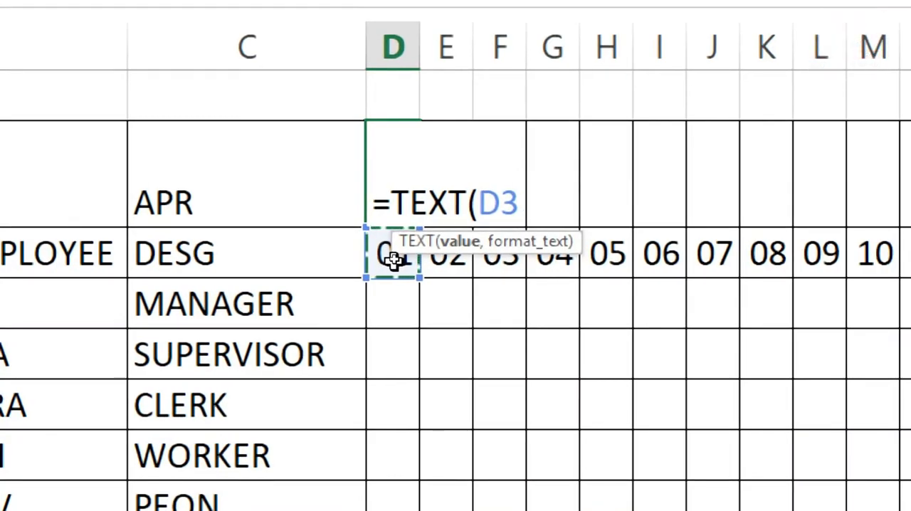
{"action": "type", "text": ",\"DDD"}
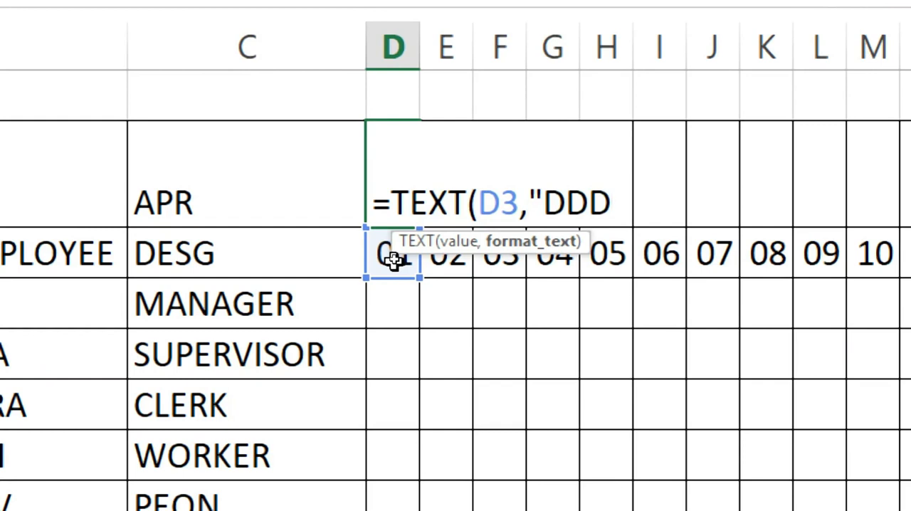
{"action": "type", "text": "\""}
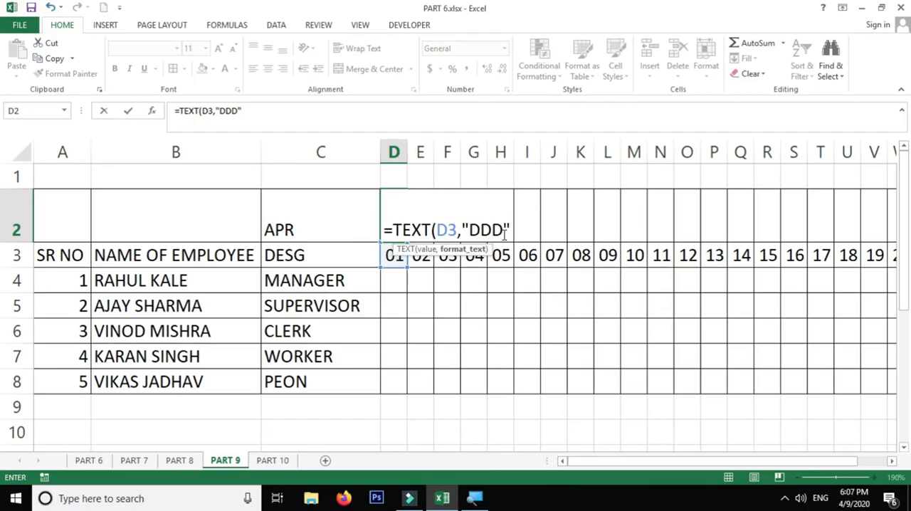
{"action": "key", "text": "Return"}
Step: Rotate the weekday text in cell D2 upward with Rotate Text Up
{"action": "left_click", "coordinate": [409, 227]}
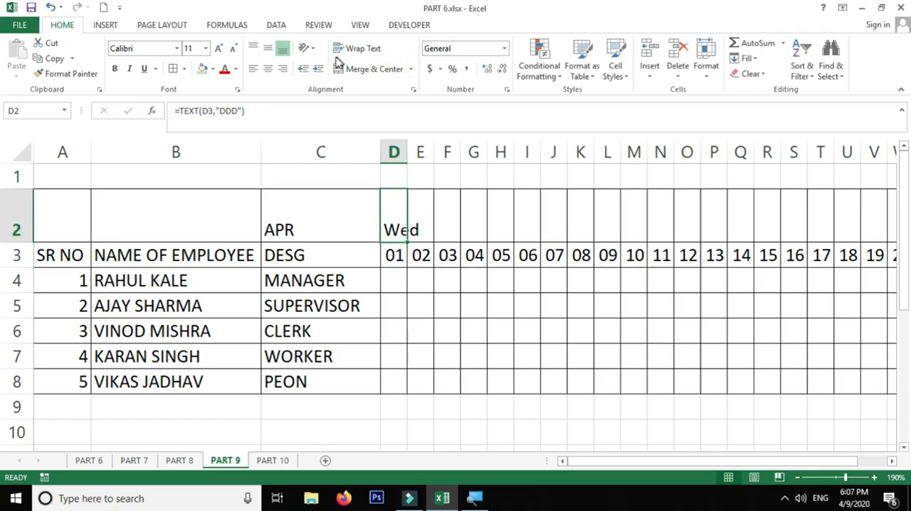
{"action": "left_click", "coordinate": [306, 47]}
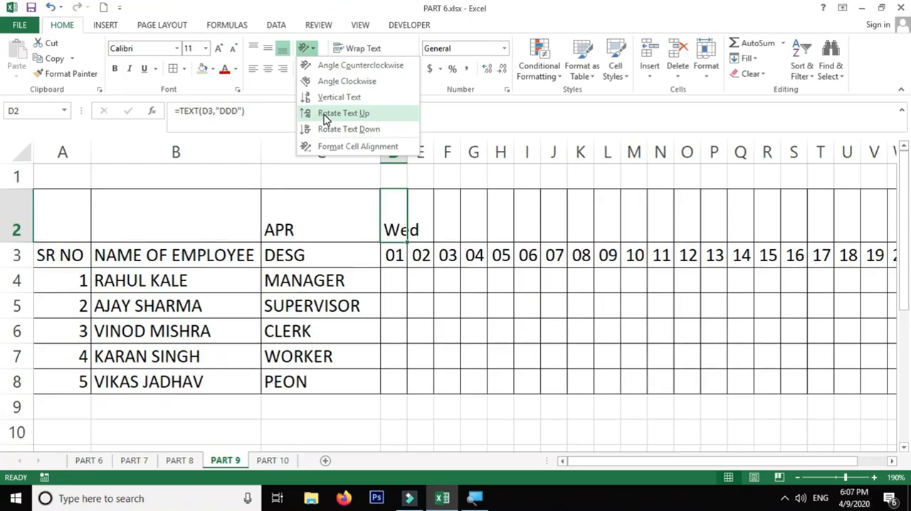
{"action": "left_click", "coordinate": [323, 116]}
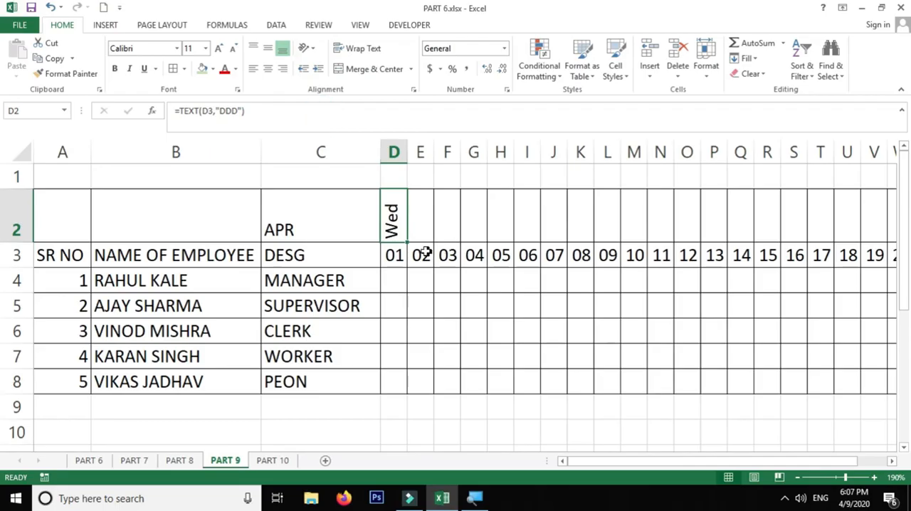
{"action": "left_click", "coordinate": [306, 48]}
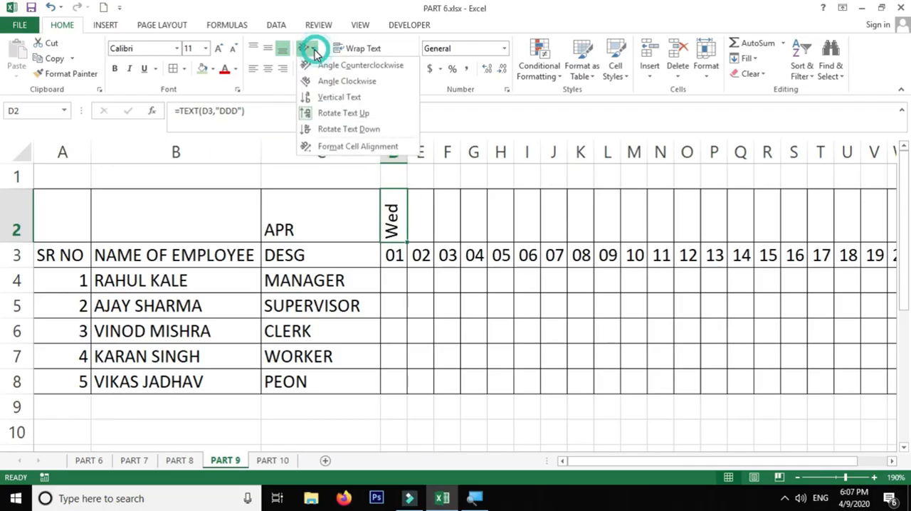
Step: Fill the weekday formula from D2 across to AG2, above all the April dates
{"action": "left_click", "coordinate": [403, 229]}
{"action": "left_click_drag", "start_coordinate": [406, 242], "coordinate": [815, 238]}
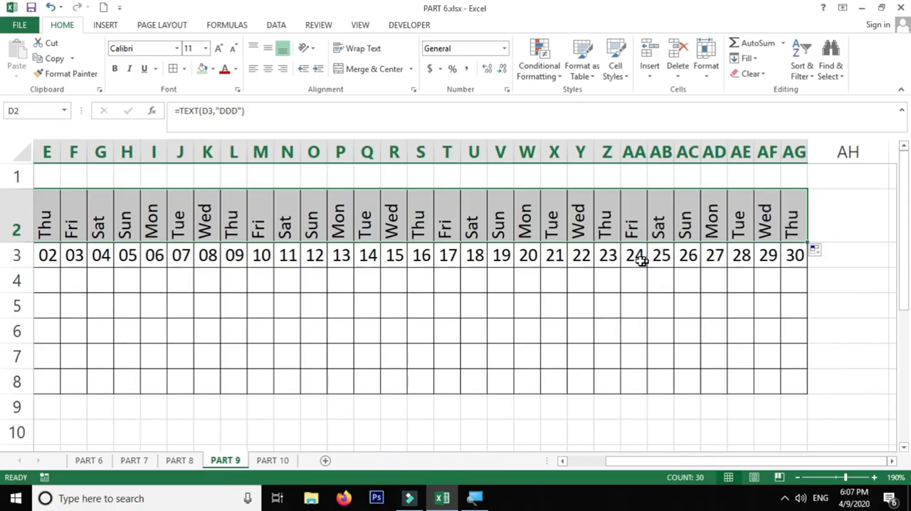
{"action": "left_click_drag", "start_coordinate": [622, 299], "coordinate": [179, 299]}
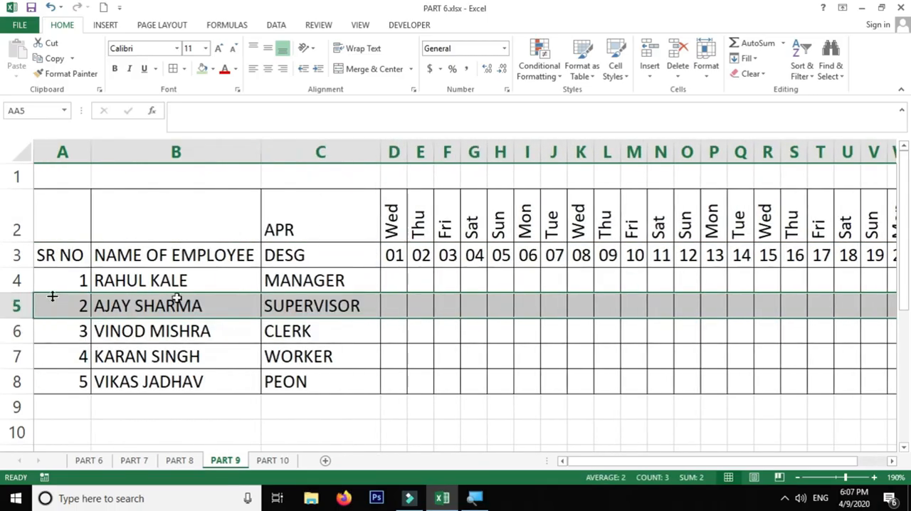
Step: Open the Data Validation settings for the daily cells D4:AG8 of all five employees
{"action": "left_click", "coordinate": [399, 279]}
{"action": "left_click_drag", "start_coordinate": [401, 282], "coordinate": [909, 388]}
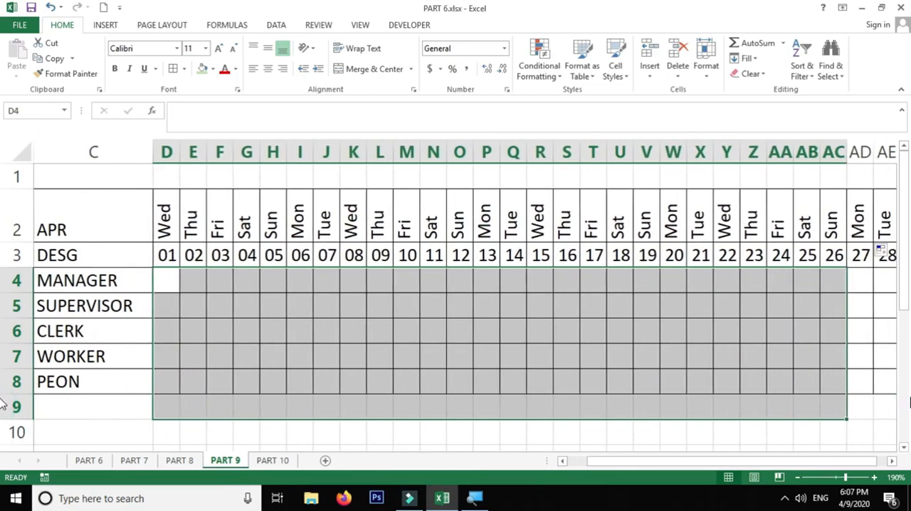
{"action": "left_click_drag", "start_coordinate": [834, 462], "coordinate": [848, 463]}
{"action": "left_click_drag", "start_coordinate": [830, 280], "coordinate": [384, 382]}
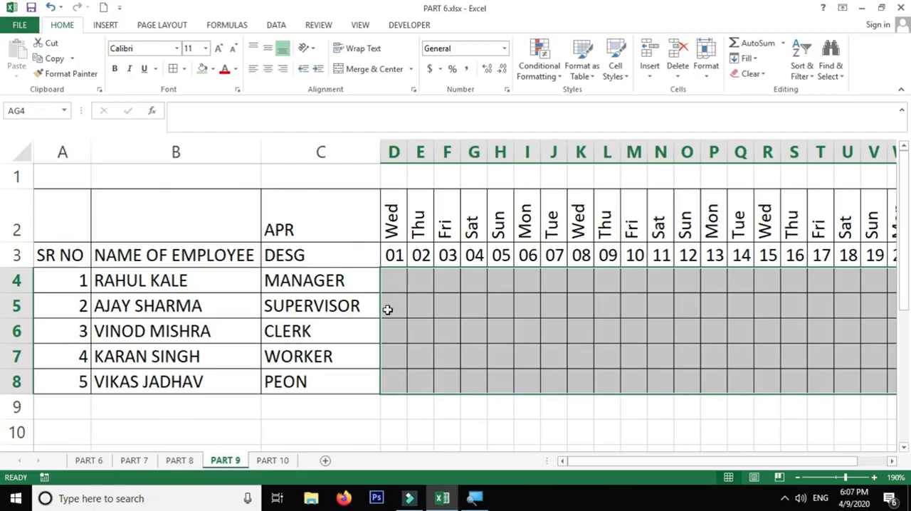
{"action": "left_click", "coordinate": [277, 25]}
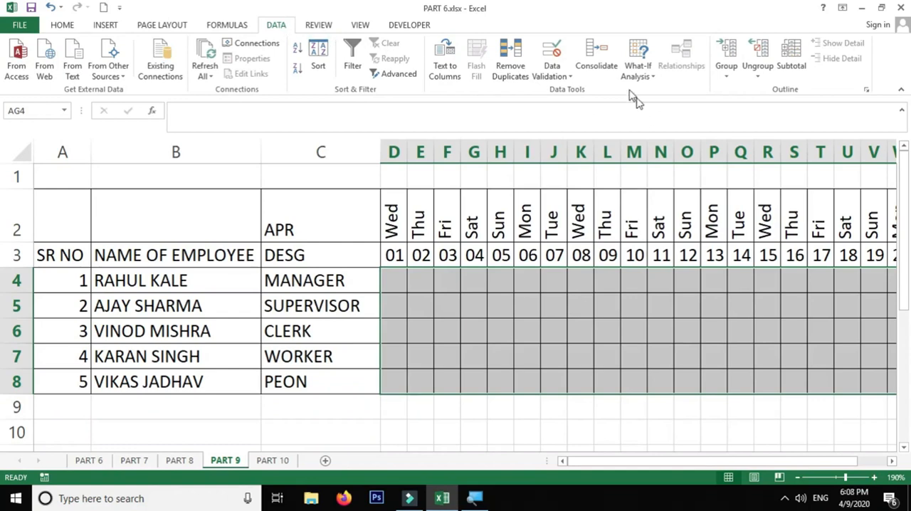
{"action": "left_click", "coordinate": [568, 77]}
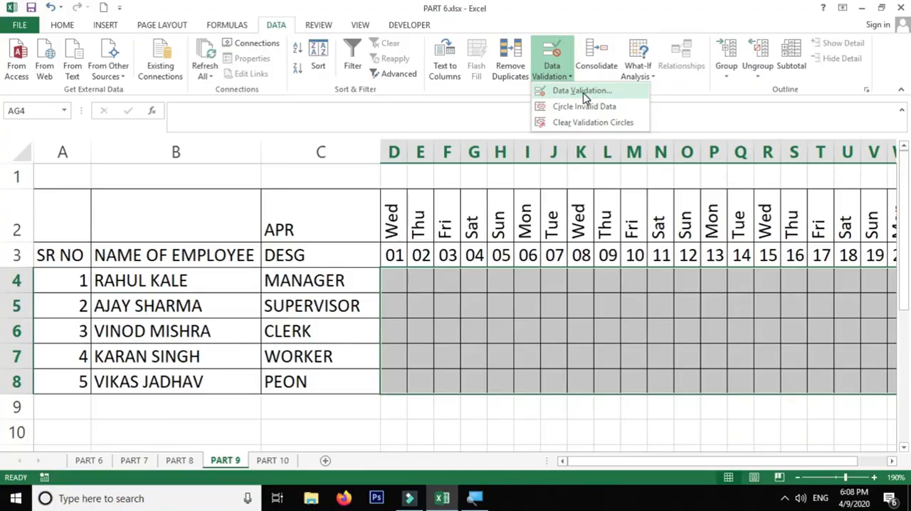
{"action": "left_click", "coordinate": [583, 98]}
{"action": "left_click_drag", "start_coordinate": [669, 171], "coordinate": [629, 176]}
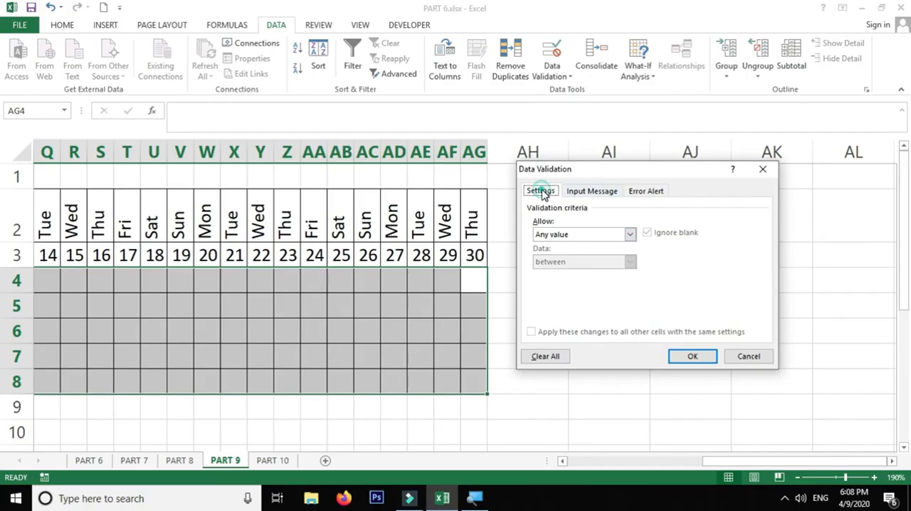
{"action": "left_click", "coordinate": [608, 192]}
{"action": "left_click", "coordinate": [647, 191]}
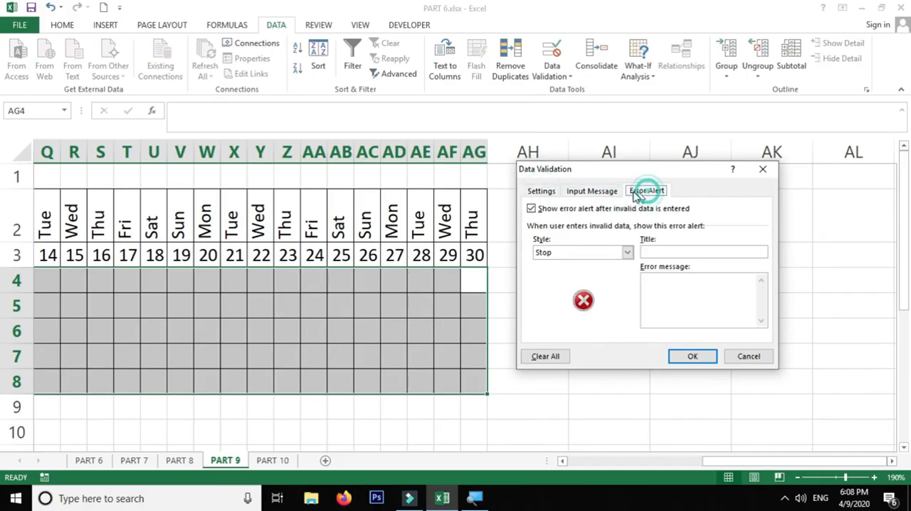
{"action": "left_click", "coordinate": [544, 190]}
Step: Restrict the daily cells to a drop-down list with the source P,AB,SL,PL and apply the validation
{"action": "left_click", "coordinate": [588, 235]}
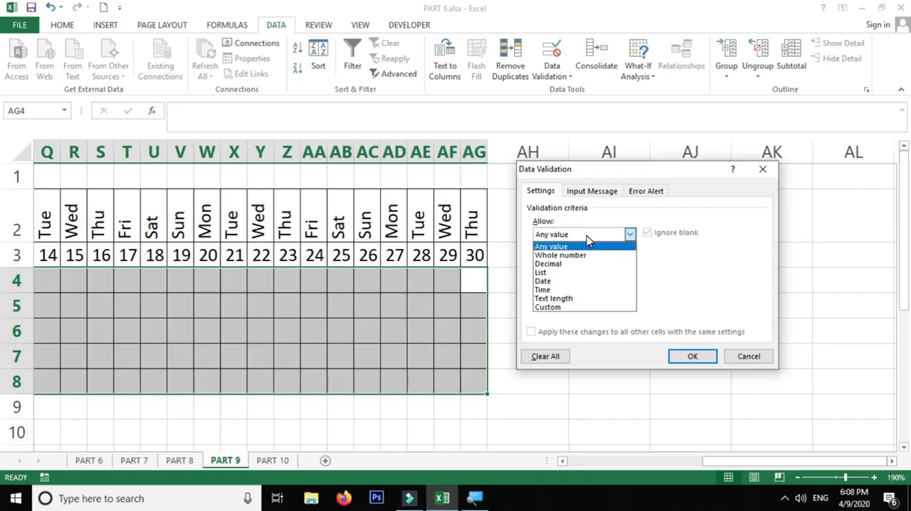
{"action": "left_click", "coordinate": [575, 273]}
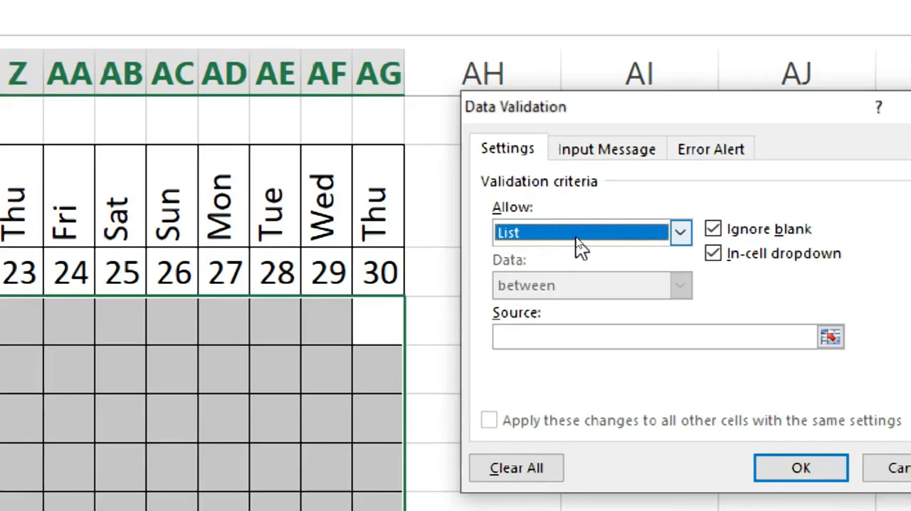
{"action": "left_click", "coordinate": [583, 288]}
{"action": "left_click", "coordinate": [591, 338]}
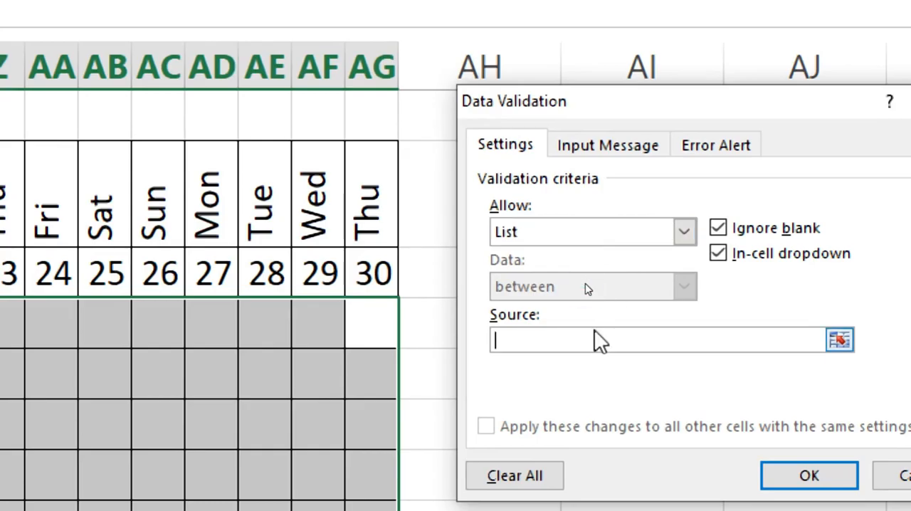
{"action": "type", "text": "P,AB,"}
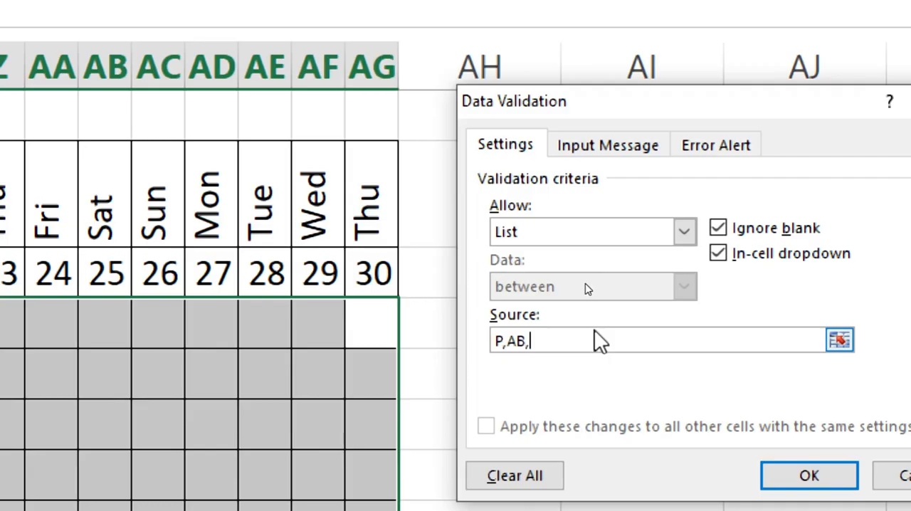
{"action": "type", "text": "SL,PL"}
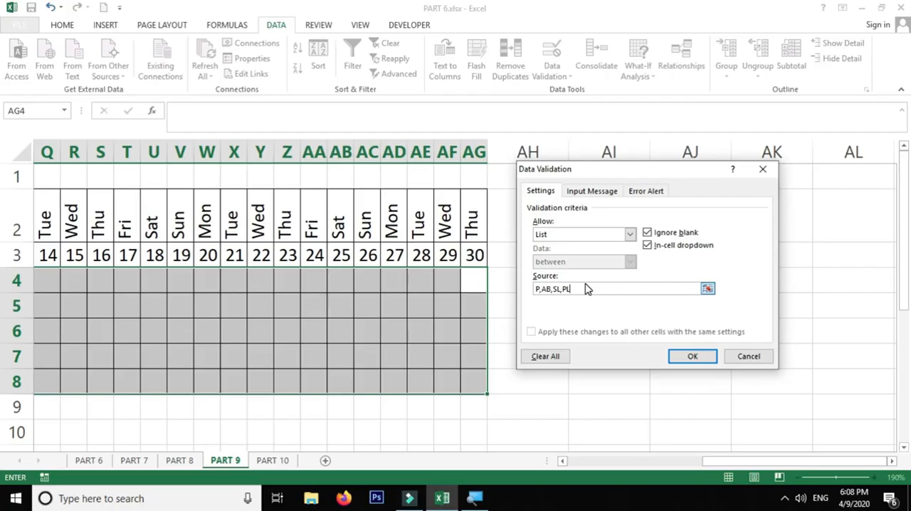
{"action": "left_click", "coordinate": [580, 286]}
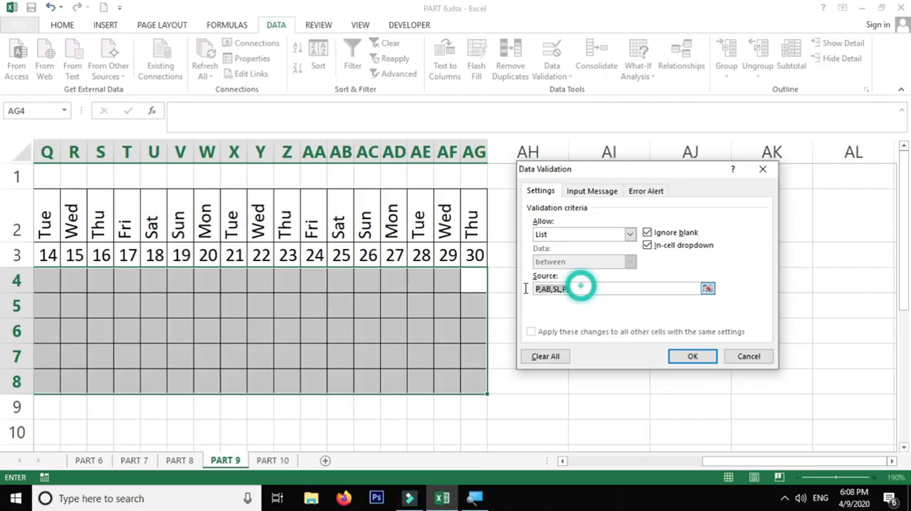
{"action": "left_click", "coordinate": [692, 357]}
Step: Try the drop-down in cell D4 by choosing P and then AB
{"action": "left_click_drag", "start_coordinate": [797, 461], "coordinate": [600, 459]}
{"action": "left_click", "coordinate": [393, 282]}
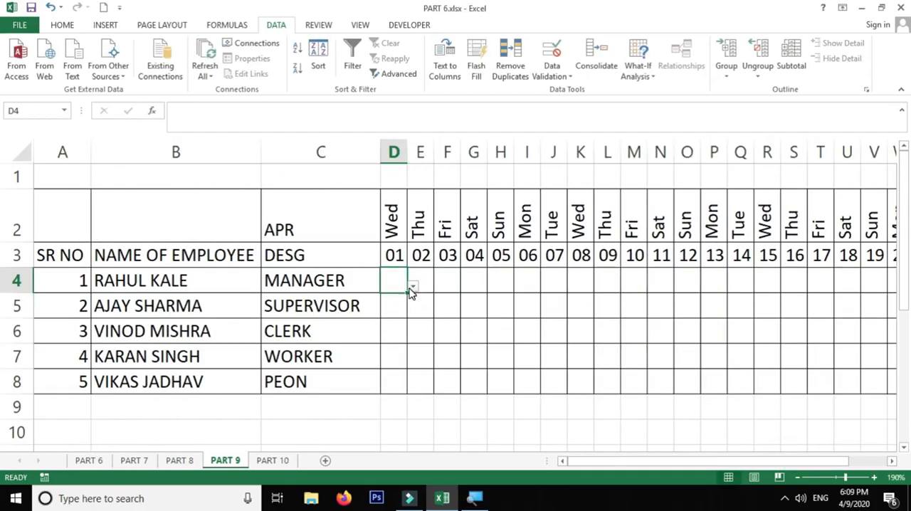
{"action": "left_click", "coordinate": [413, 287]}
{"action": "left_click", "coordinate": [403, 299]}
{"action": "left_click", "coordinate": [414, 288]}
{"action": "left_click", "coordinate": [398, 316]}
{"action": "left_click", "coordinate": [412, 287]}
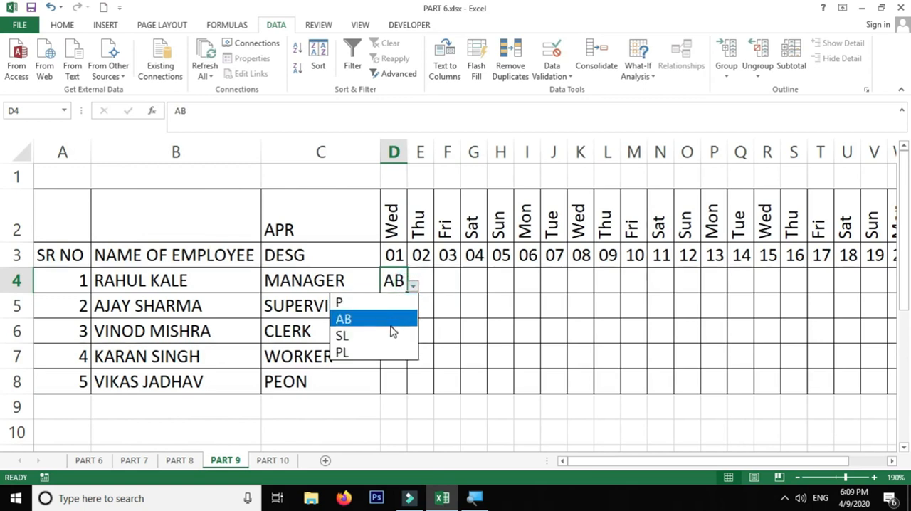
{"action": "left_click", "coordinate": [398, 281]}
{"action": "left_click", "coordinate": [426, 280]}
{"action": "left_click", "coordinate": [467, 280]}
Step: Choose P from the drop-down in D4 and fill it down to D8 for all employees
{"action": "left_click", "coordinate": [395, 281]}
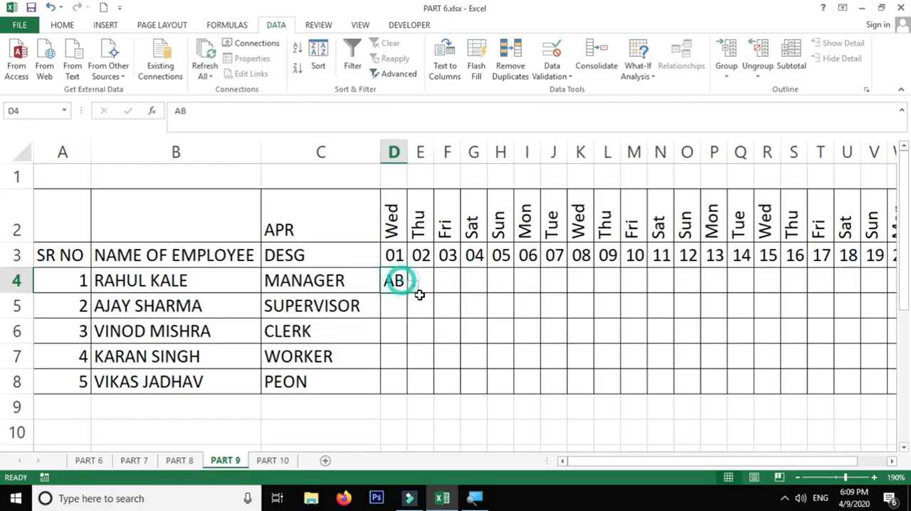
{"action": "left_click", "coordinate": [413, 288]}
{"action": "left_click", "coordinate": [377, 301]}
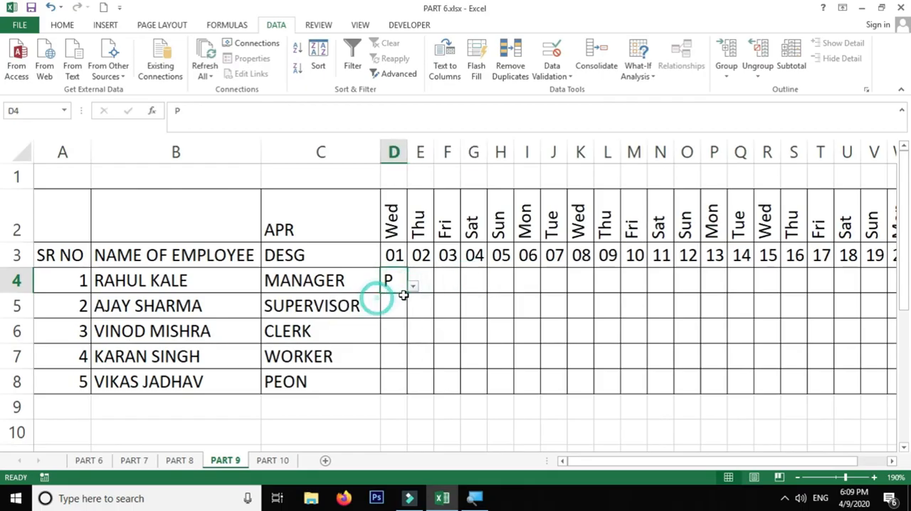
{"action": "left_click_drag", "start_coordinate": [406, 292], "coordinate": [409, 386]}
{"action": "left_click_drag", "start_coordinate": [409, 393], "coordinate": [410, 393]}
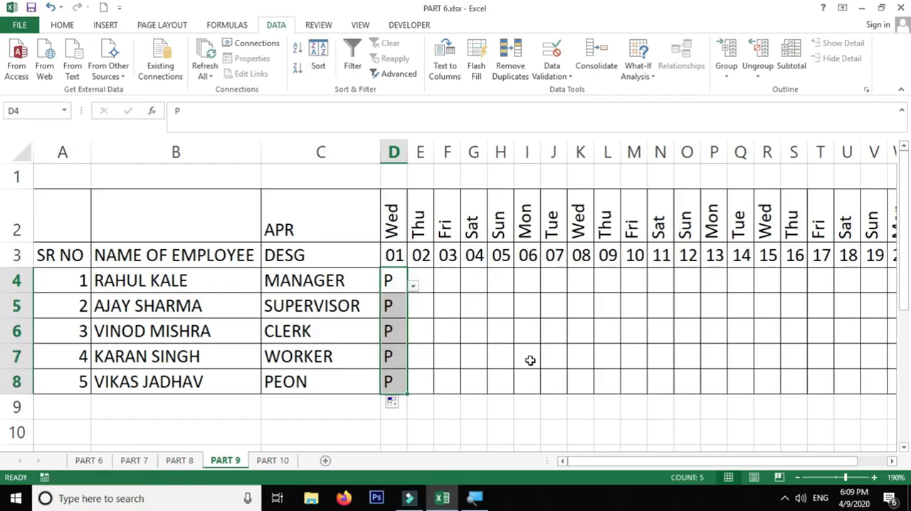
Step: Fill the P entries from column D right across D4:AG8, covering every April date
{"action": "key", "text": "ctrl+shift+Right"}
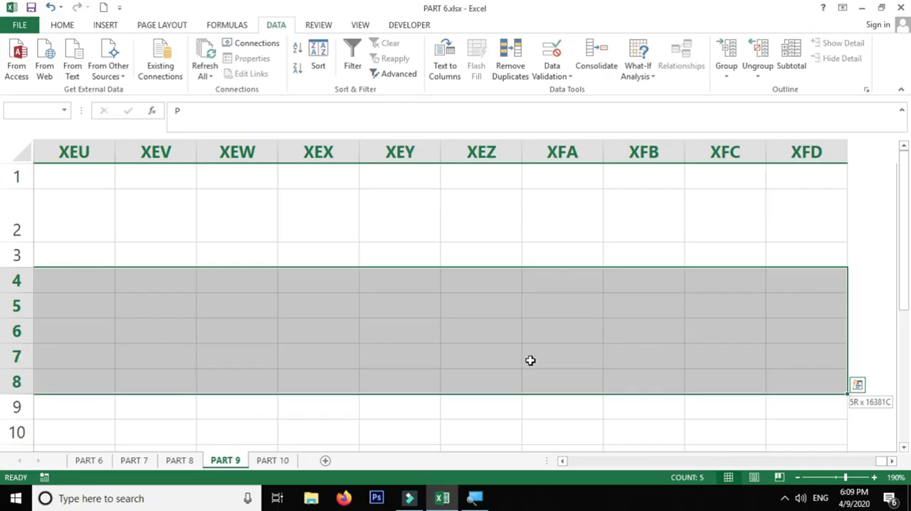
{"action": "key", "text": "ctrl+shift+Left"}
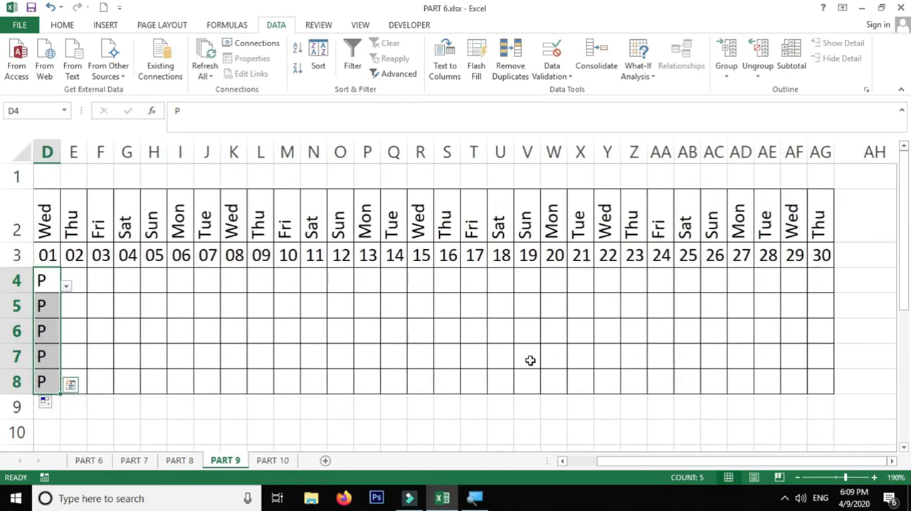
{"action": "key", "text": "shift+Right"}
{"action": "key", "text": "shift+Right"}
{"action": "key", "text": "shift+Right"}
{"action": "key", "text": "shift+Right"}
{"action": "key", "text": "shift+Right"}
{"action": "key", "text": "shift+Right"}
{"action": "key", "text": "shift+Right"}
{"action": "key", "text": "shift+Right"}
{"action": "key", "text": "shift+Right"}
{"action": "key", "text": "shift+Right"}
{"action": "key", "text": "shift+Right"}
{"action": "key", "text": "shift+Right"}
{"action": "key", "text": "shift+Right"}
{"action": "key", "text": "shift+Right"}
{"action": "key", "text": "shift+Right"}
{"action": "key", "text": "shift+Right"}
{"action": "key", "text": "shift+Right"}
{"action": "key", "text": "shift+Right"}
{"action": "key", "text": "shift+Right"}
{"action": "key", "text": "shift+Right"}
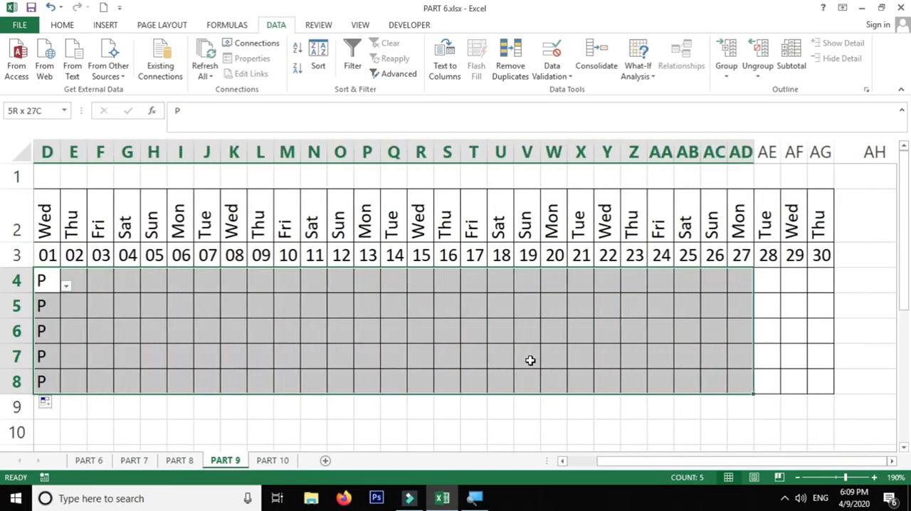
{"action": "key", "text": "shift+Right"}
{"action": "key", "text": "shift+Right"}
{"action": "key", "text": "shift+Right"}
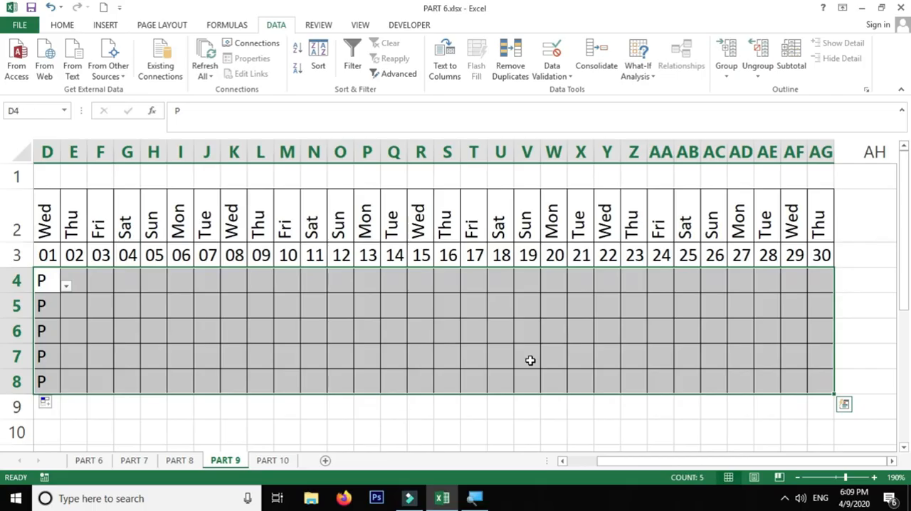
{"action": "key", "text": "ctrl+r"}
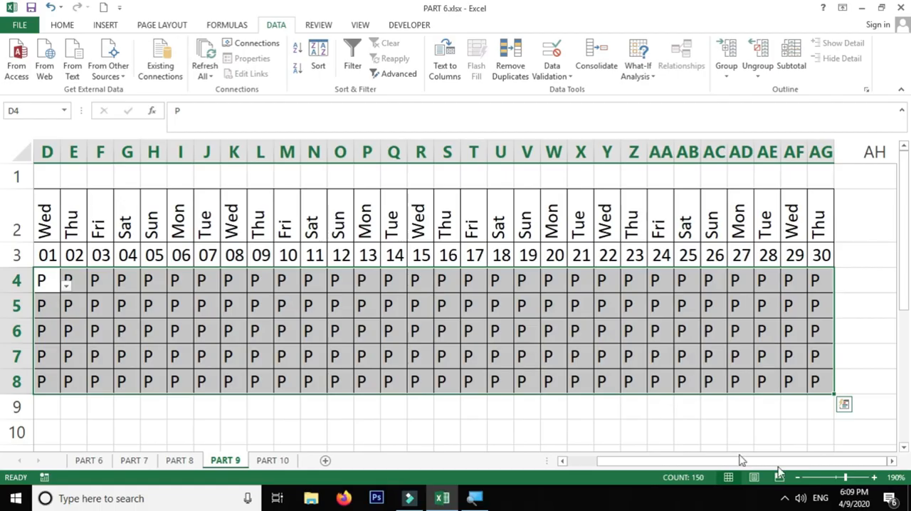
Step: Choose AB from the drop-downs in F4 and J4 for the manager on 03 and 07 April
{"action": "mouse_move", "coordinate": [805, 462]}
{"action": "left_mouse_down"}
{"action": "mouse_move", "coordinate": [786, 470]}
{"action": "mouse_move", "coordinate": [800, 470]}
{"action": "left_mouse_up"}
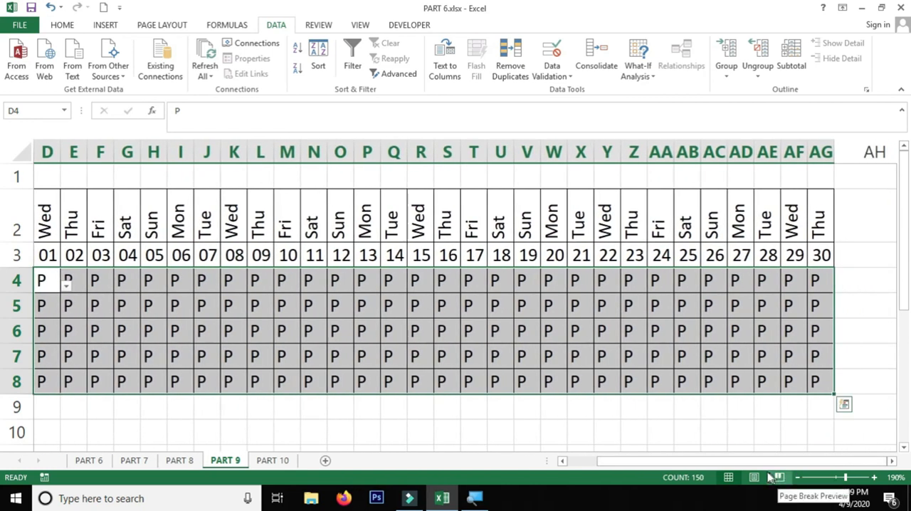
{"action": "left_click_drag", "start_coordinate": [737, 464], "coordinate": [737, 464]}
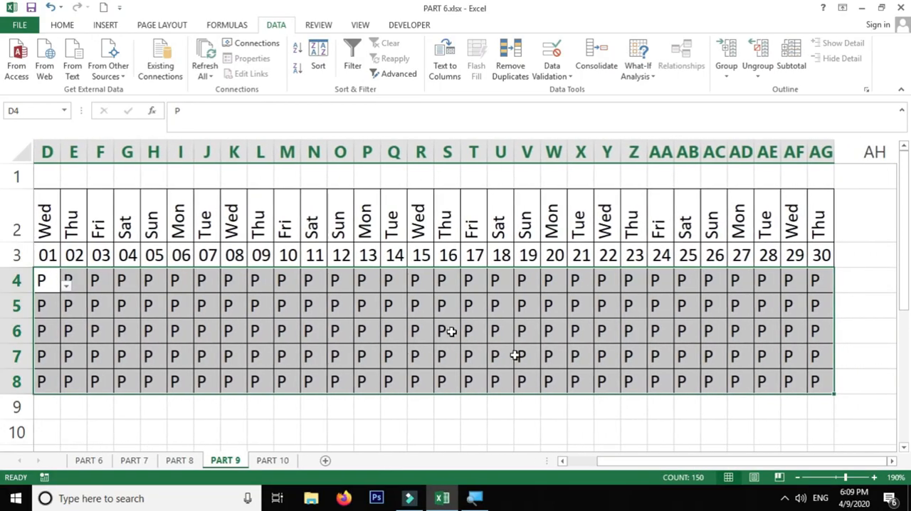
{"action": "left_click", "coordinate": [93, 281]}
{"action": "left_click", "coordinate": [116, 285]}
{"action": "left_click", "coordinate": [91, 318]}
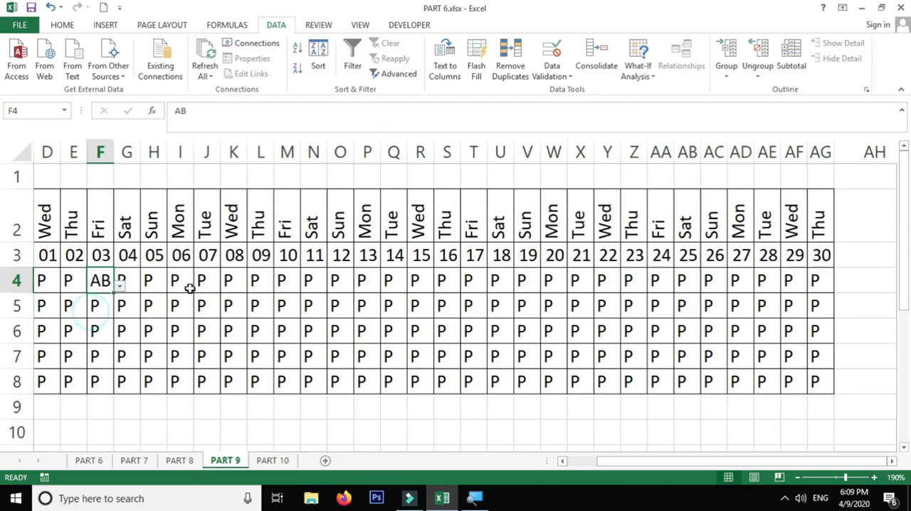
{"action": "left_click", "coordinate": [192, 282]}
{"action": "left_click", "coordinate": [224, 287]}
{"action": "left_click", "coordinate": [205, 320]}
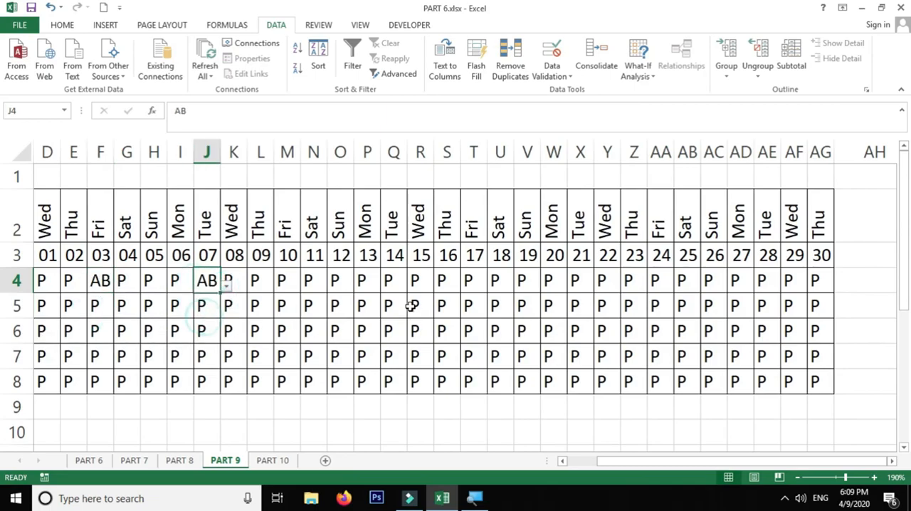
Step: Choose AB for the supervisor on 15 April in R5 and for the clerk on 20 April in W6
{"action": "left_click", "coordinate": [413, 305]}
{"action": "left_click", "coordinate": [439, 311]}
{"action": "left_click", "coordinate": [419, 345]}
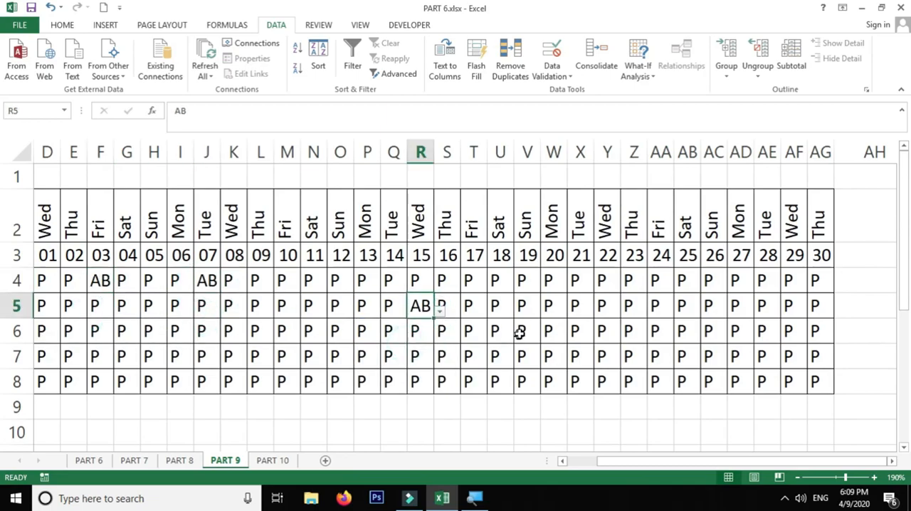
{"action": "left_click", "coordinate": [549, 329]}
{"action": "left_click", "coordinate": [575, 339]}
{"action": "left_click", "coordinate": [521, 370]}
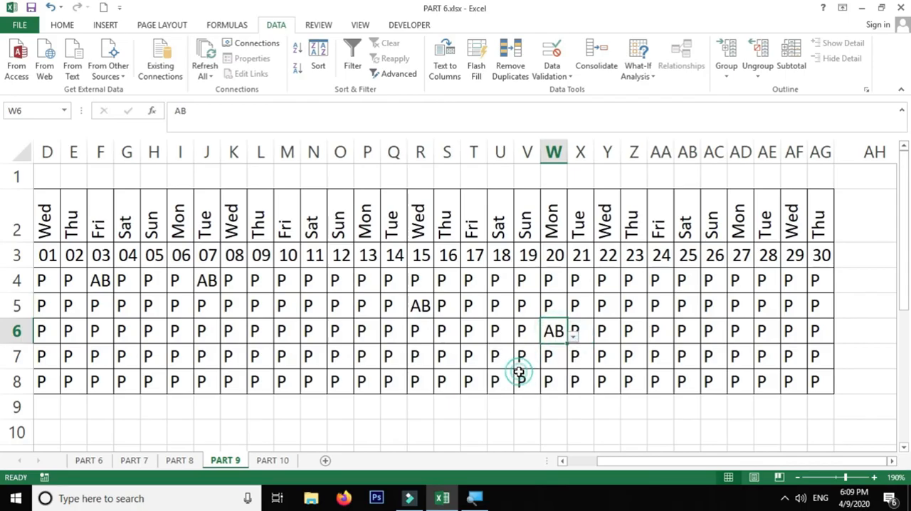
Step: Start an Equal To highlight rule on D4:AG8 for cells equal to P
{"action": "mouse_move", "coordinate": [48, 279]}
{"action": "left_mouse_down"}
{"action": "mouse_move", "coordinate": [604, 378]}
{"action": "mouse_move", "coordinate": [820, 378]}
{"action": "left_mouse_up"}
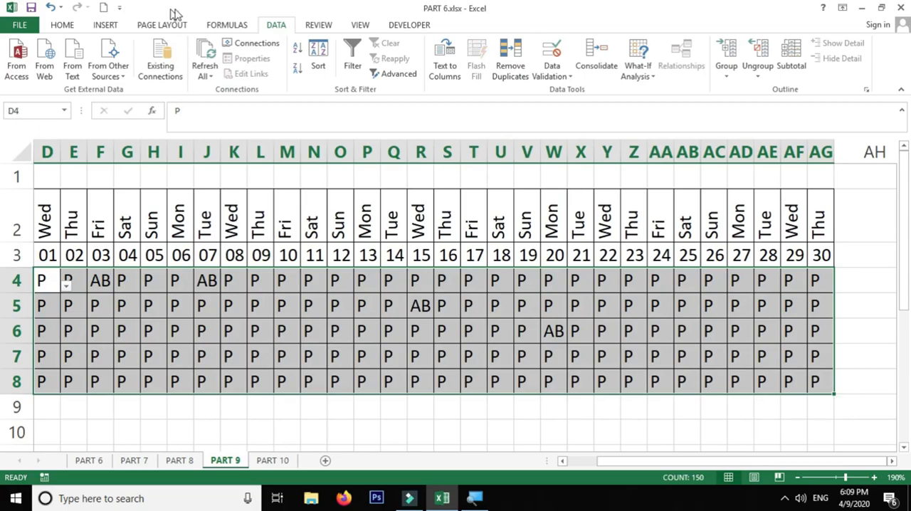
{"action": "left_click", "coordinate": [65, 26]}
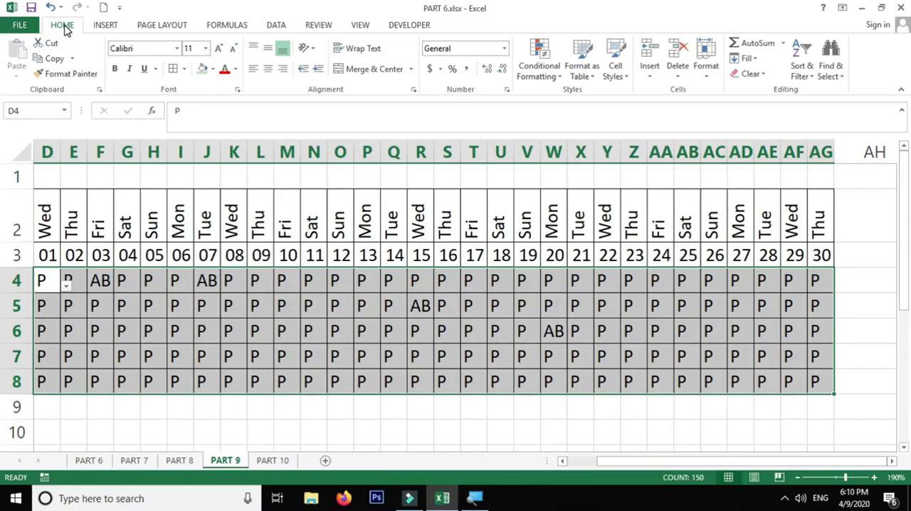
{"action": "left_click", "coordinate": [544, 72]}
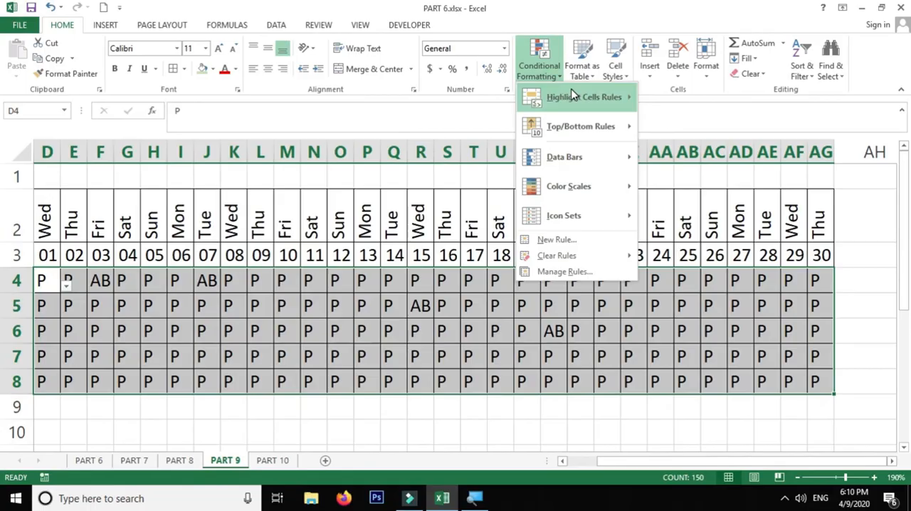
{"action": "mouse_move", "coordinate": [574, 95]}
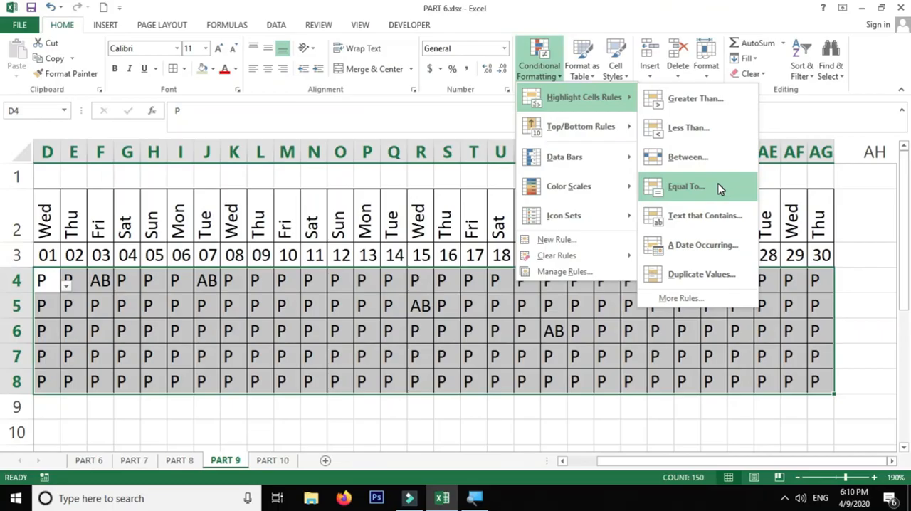
{"action": "left_click", "coordinate": [718, 187]}
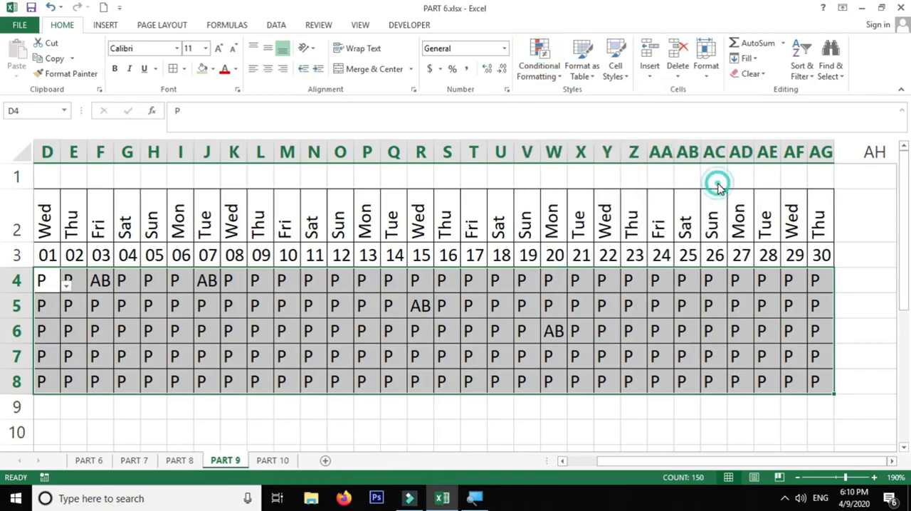
{"action": "type", "text": "P"}
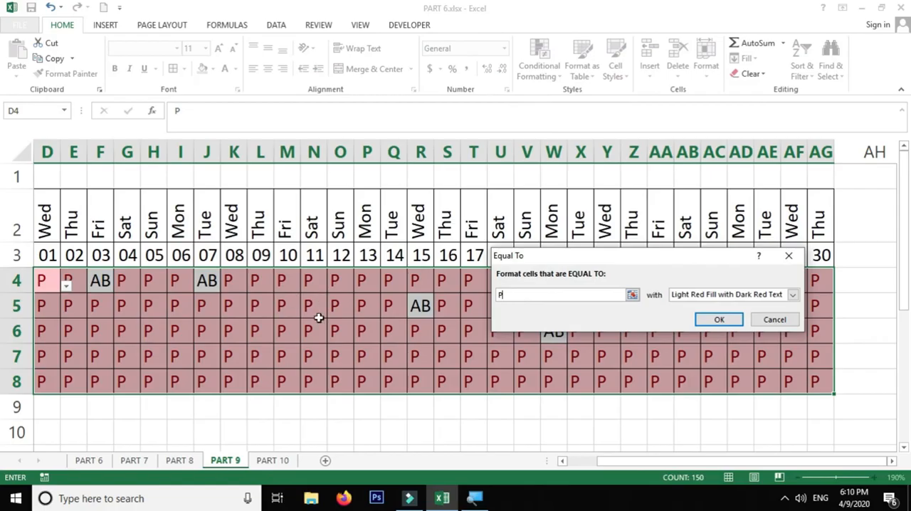
Step: Try the yellow, green and light red preset formats and a custom format for the rule on cells equal to P
{"action": "left_click", "coordinate": [711, 295]}
{"action": "left_click", "coordinate": [698, 316]}
{"action": "left_click", "coordinate": [705, 298]}
{"action": "left_click", "coordinate": [700, 323]}
{"action": "left_click", "coordinate": [701, 296]}
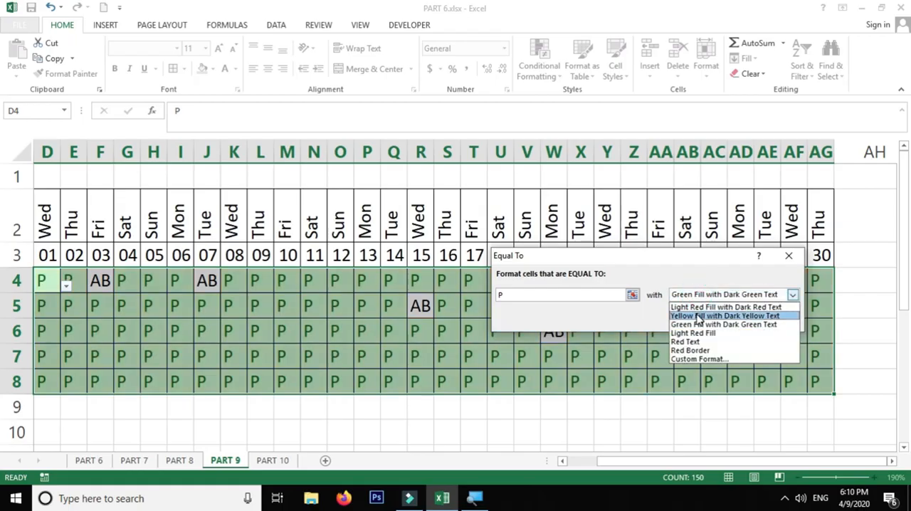
{"action": "left_click", "coordinate": [697, 306]}
{"action": "left_click", "coordinate": [713, 296]}
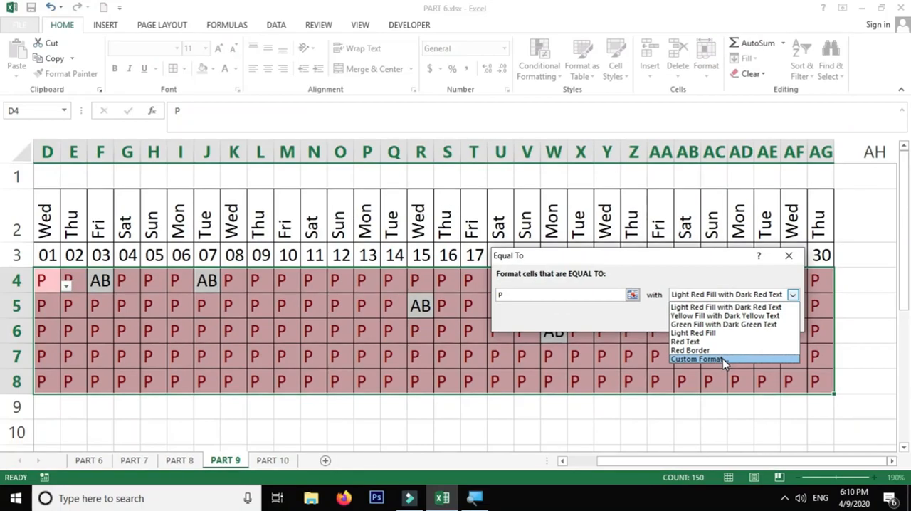
{"action": "left_click", "coordinate": [723, 359]}
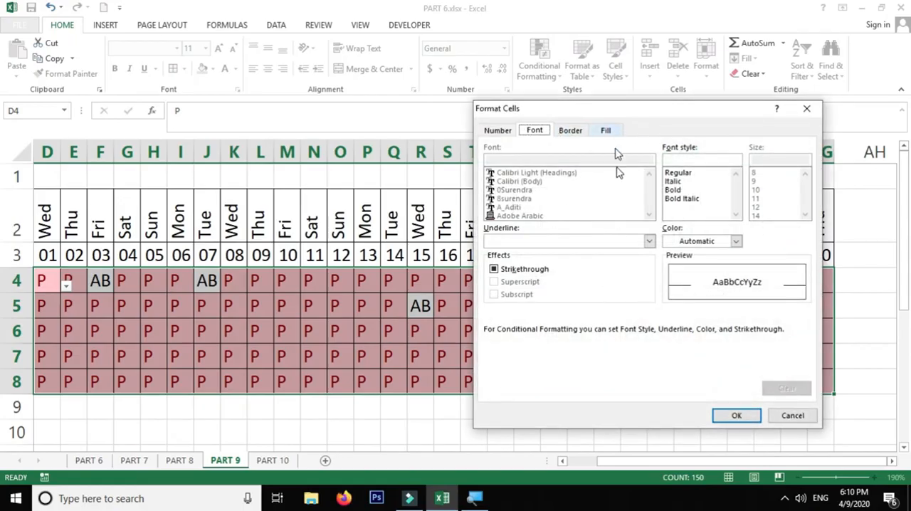
{"action": "left_click", "coordinate": [793, 417]}
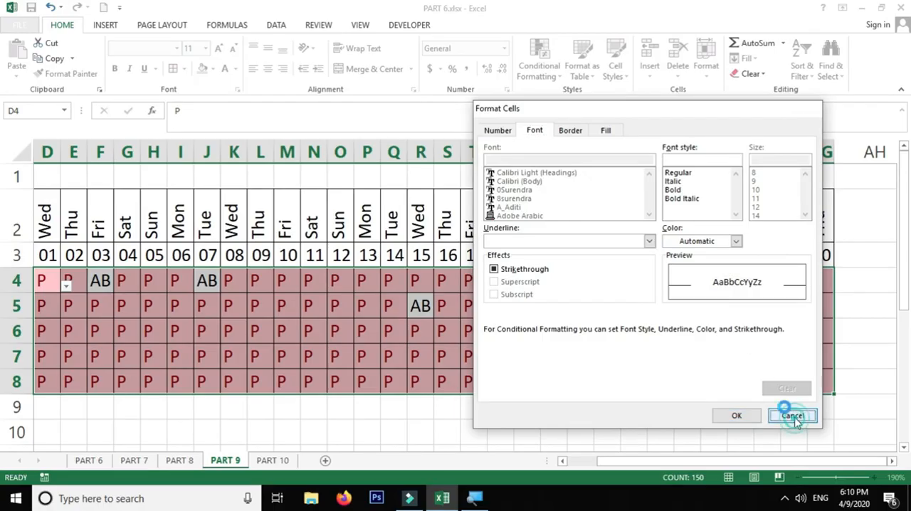
Step: Apply Green Fill with Dark Green Text to the cells equal to P
{"action": "left_click", "coordinate": [718, 296]}
{"action": "left_click", "coordinate": [701, 325]}
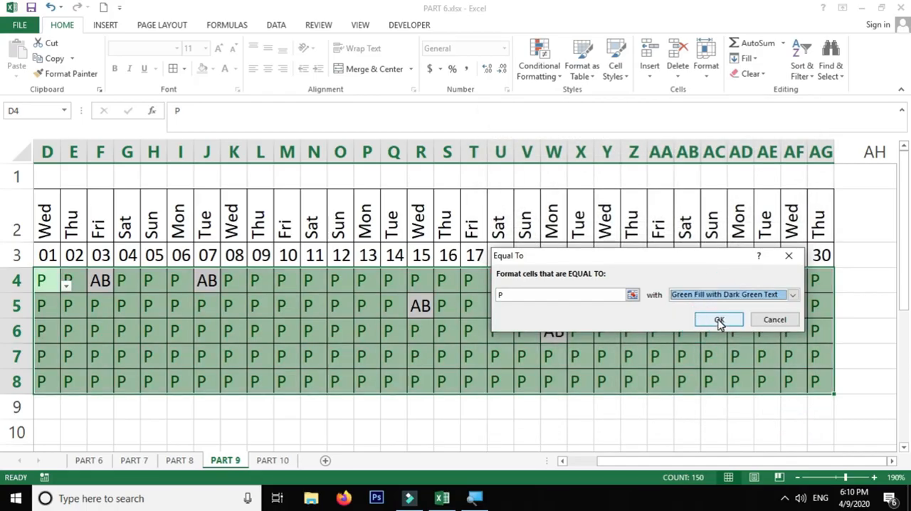
{"action": "left_click", "coordinate": [719, 320]}
Step: Add an Equal To highlight rule on D4:AG8 that gives AB cells Light Red Fill with Dark Red Text
{"action": "left_click", "coordinate": [539, 74]}
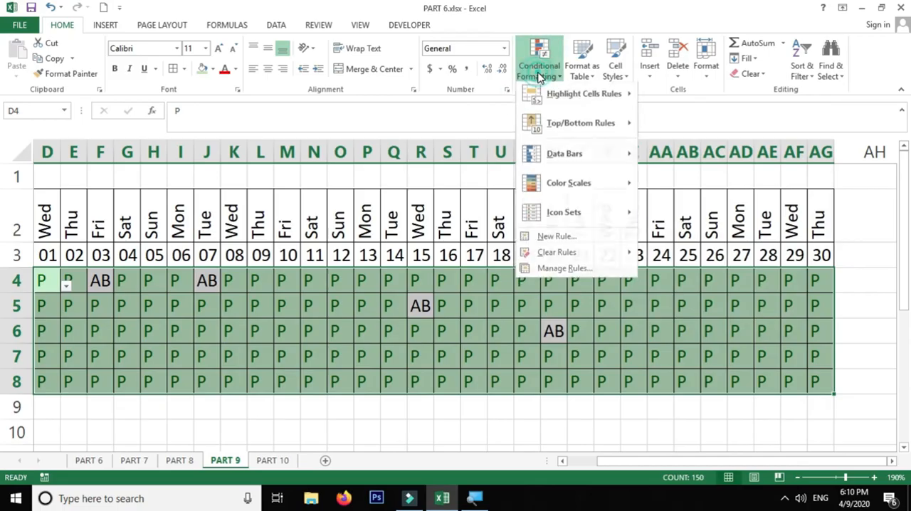
{"action": "mouse_move", "coordinate": [555, 96]}
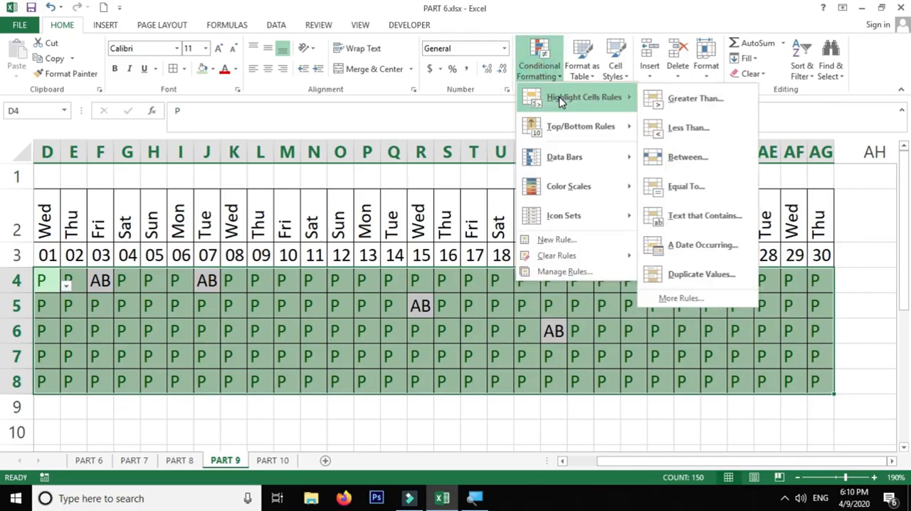
{"action": "left_click", "coordinate": [716, 188]}
{"action": "type", "text": "AB"}
{"action": "left_click", "coordinate": [710, 297]}
{"action": "left_click", "coordinate": [705, 304]}
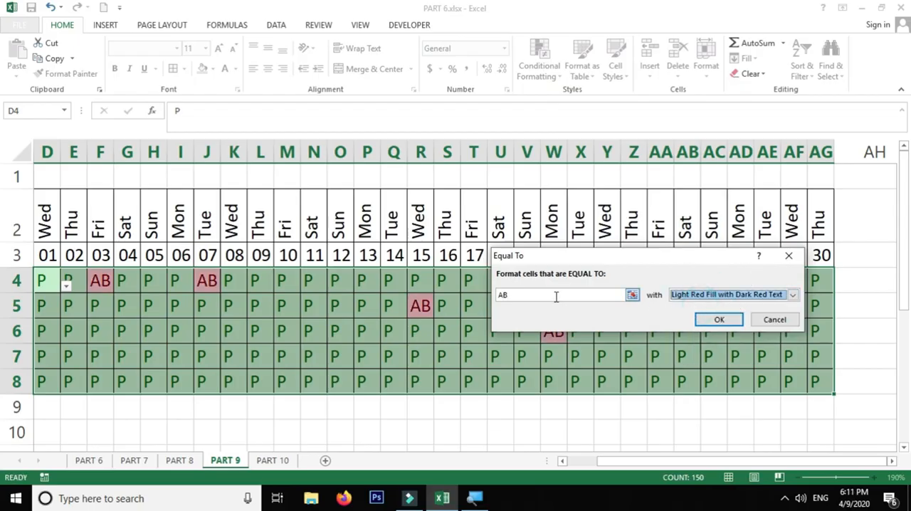
{"action": "left_click", "coordinate": [719, 320]}
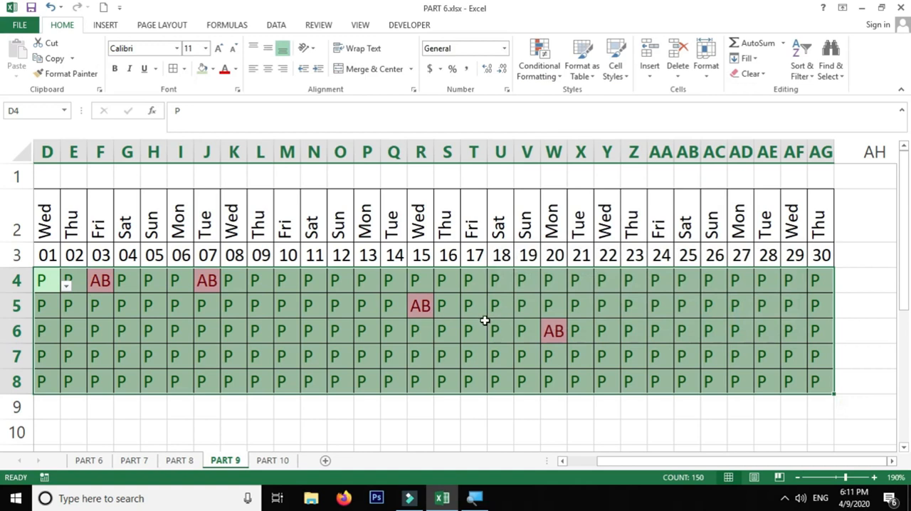
Step: Enter PL in L4 and SL in N4 for the manager on 09 and 11 April
{"action": "left_click", "coordinate": [271, 281]}
{"action": "left_click", "coordinate": [281, 285]}
{"action": "left_click", "coordinate": [258, 352]}
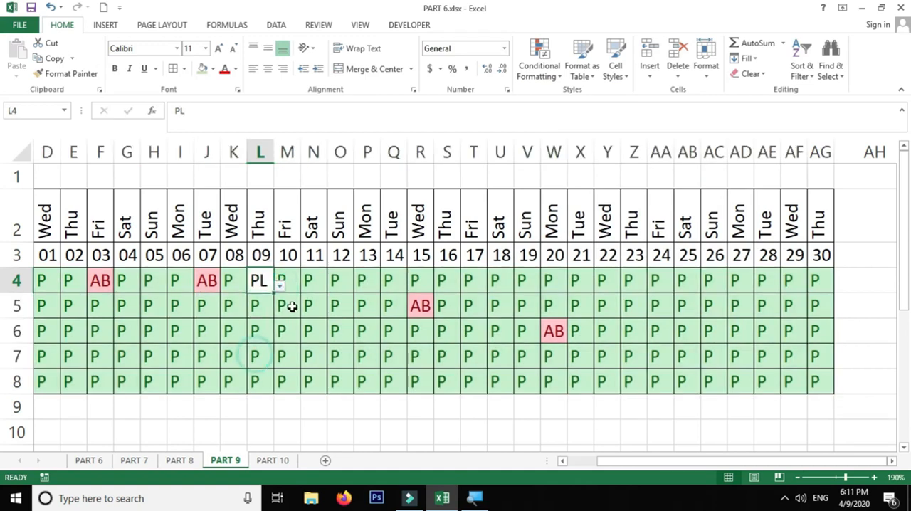
{"action": "left_click", "coordinate": [317, 284]}
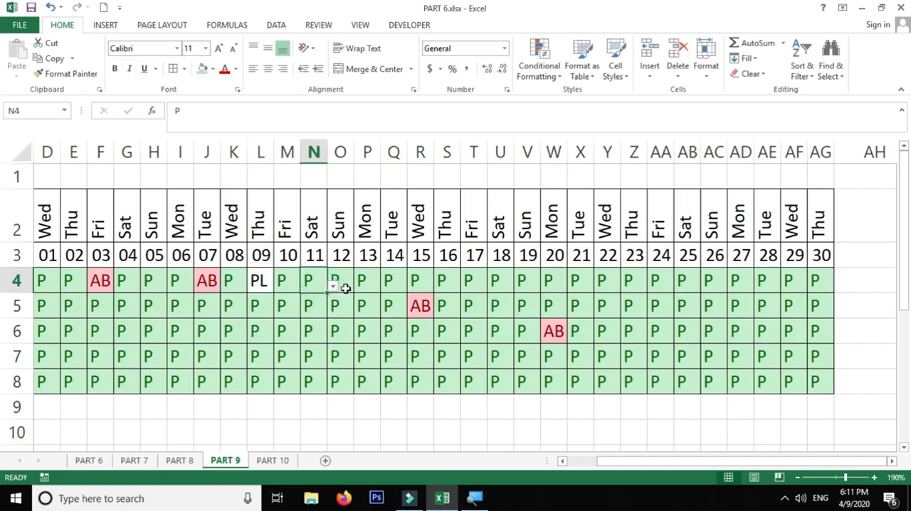
{"action": "type", "text": "SL"}
{"action": "key", "text": "Return"}
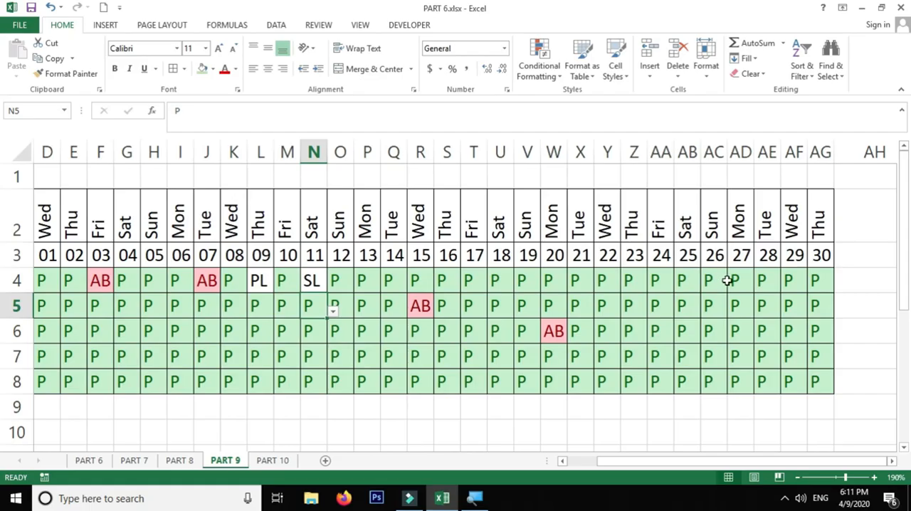
{"action": "left_click_drag", "start_coordinate": [820, 226], "coordinate": [463, 383]}
{"action": "left_click_drag", "start_coordinate": [313, 356], "coordinate": [70, 382]}
{"action": "left_click_drag", "start_coordinate": [658, 462], "coordinate": [640, 461]}
{"action": "left_click_drag", "start_coordinate": [436, 216], "coordinate": [432, 384]}
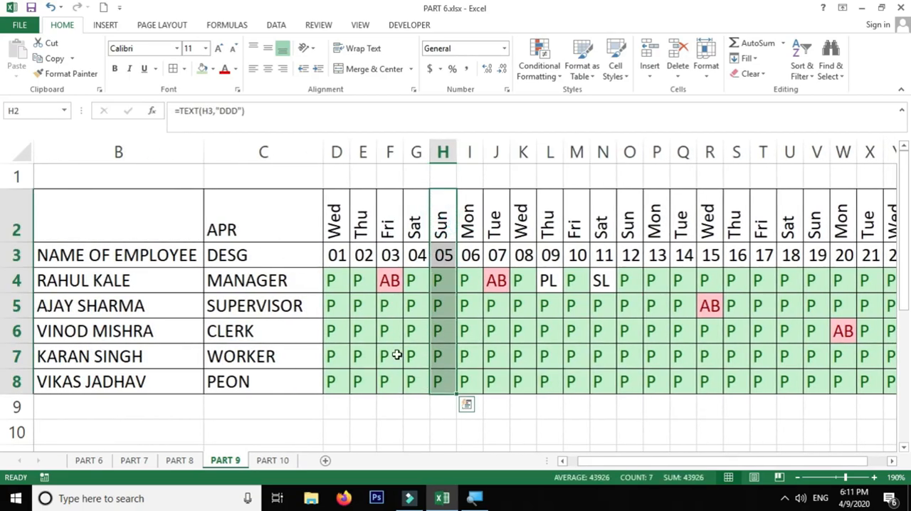
Step: Start a formula-based conditional formatting rule for D2:AG8 with the formula =$D$2="SUN"
{"action": "left_click_drag", "start_coordinate": [339, 232], "coordinate": [790, 378]}
{"action": "left_click_drag", "start_coordinate": [763, 458], "coordinate": [747, 463]}
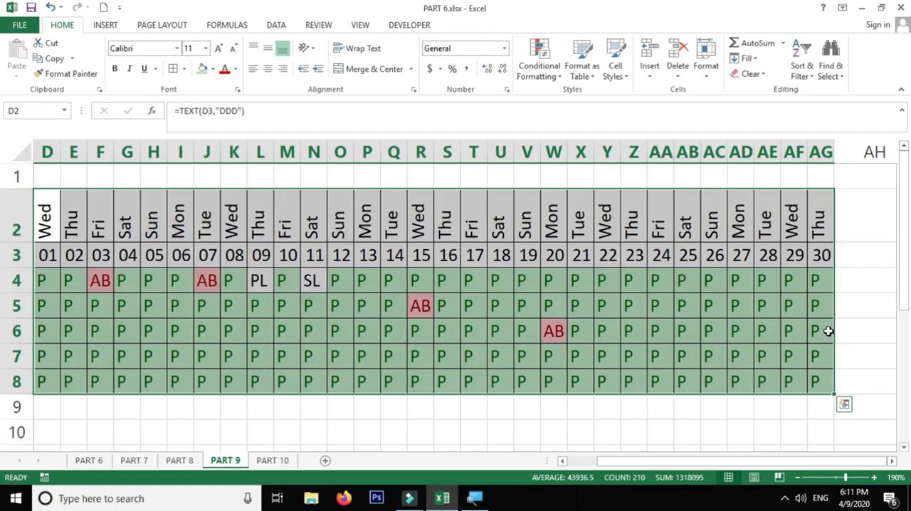
{"action": "left_click", "coordinate": [541, 75]}
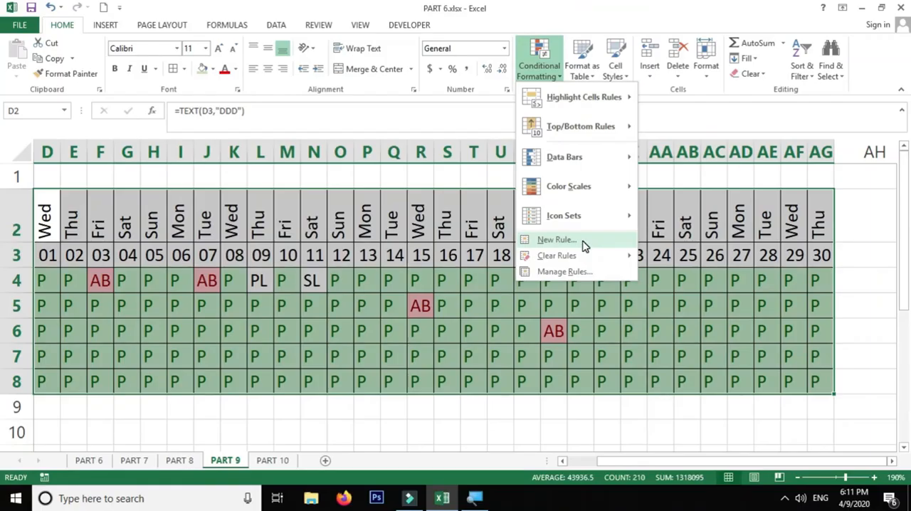
{"action": "left_click", "coordinate": [584, 245]}
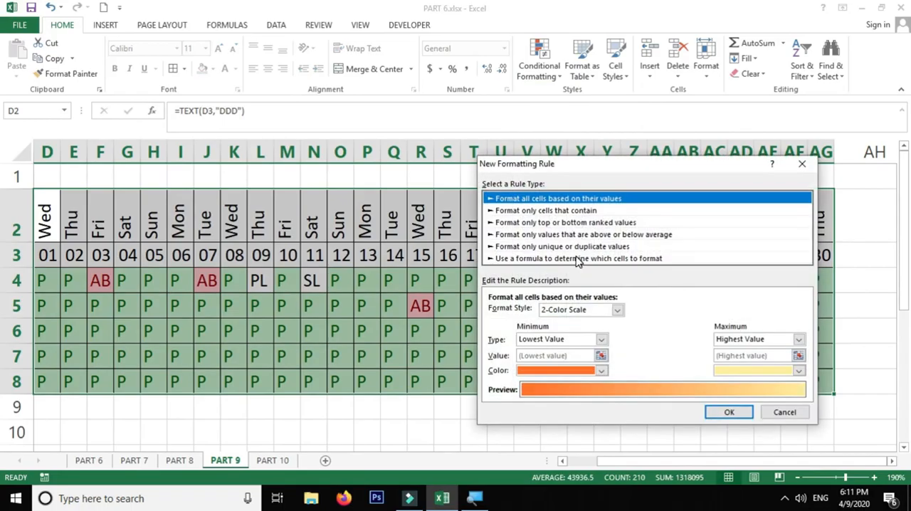
{"action": "left_click", "coordinate": [579, 259]}
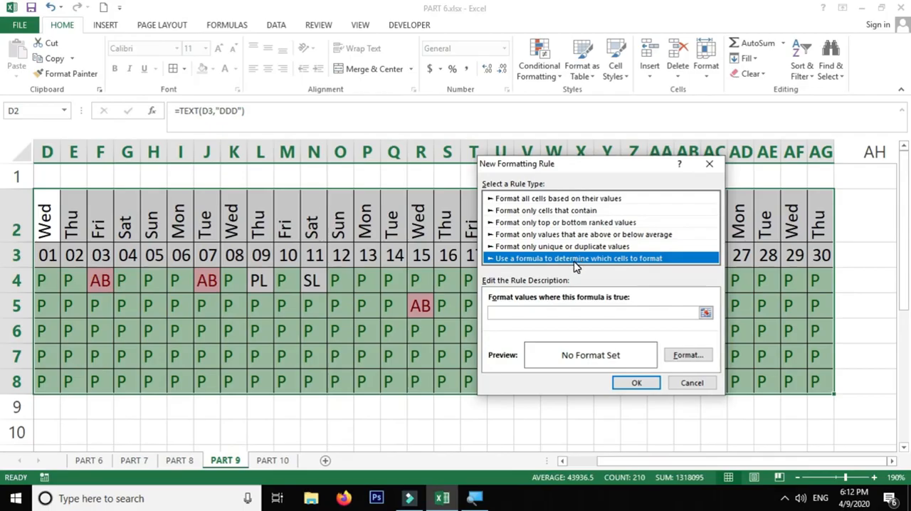
{"action": "left_click", "coordinate": [518, 313]}
{"action": "left_click", "coordinate": [521, 312]}
{"action": "type", "text": "="}
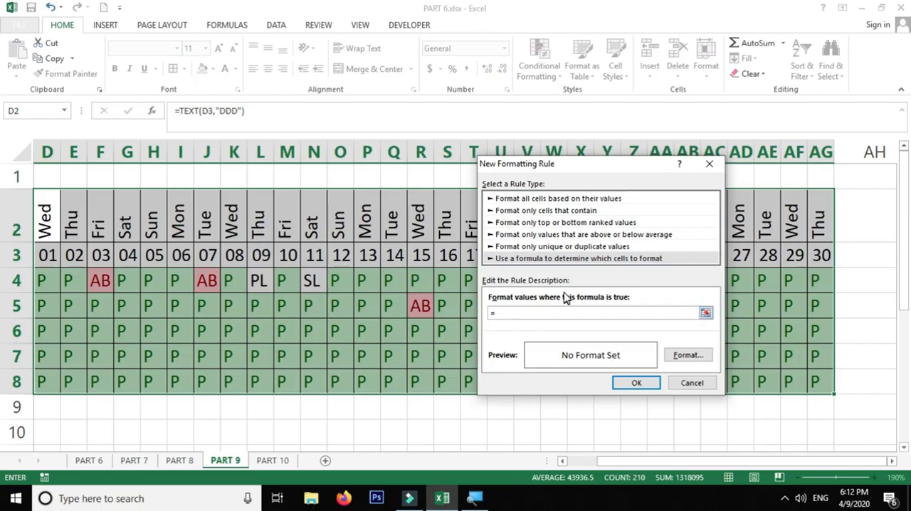
{"action": "left_click", "coordinate": [45, 219]}
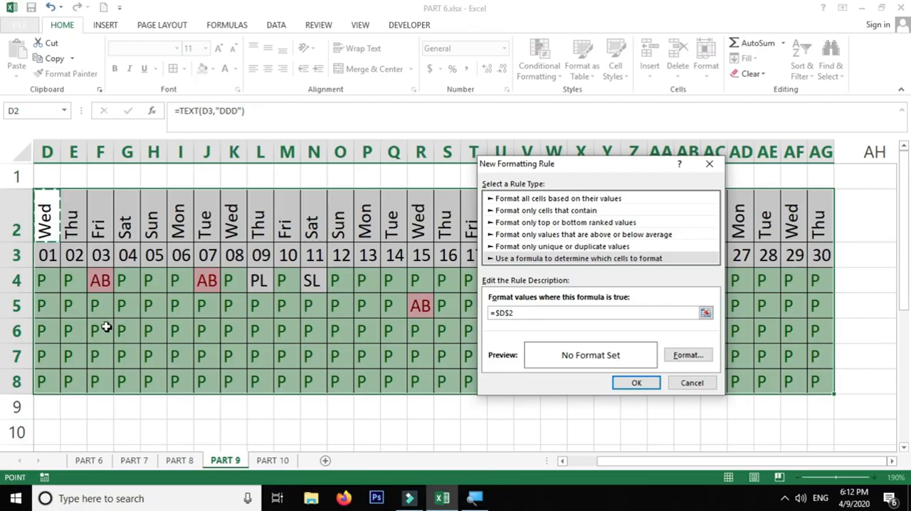
{"action": "type", "text": "=\"SUN"}
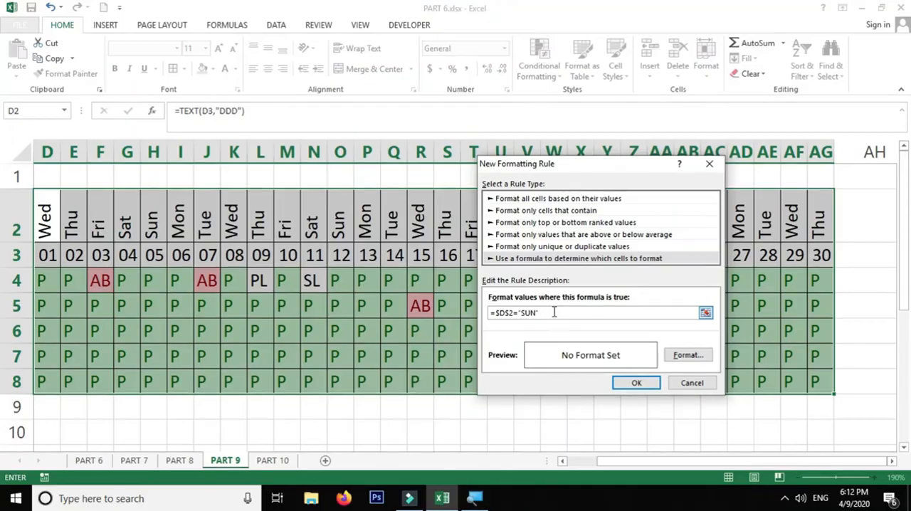
Step: Give the Sunday rule a red background fill
{"action": "left_click", "coordinate": [687, 354]}
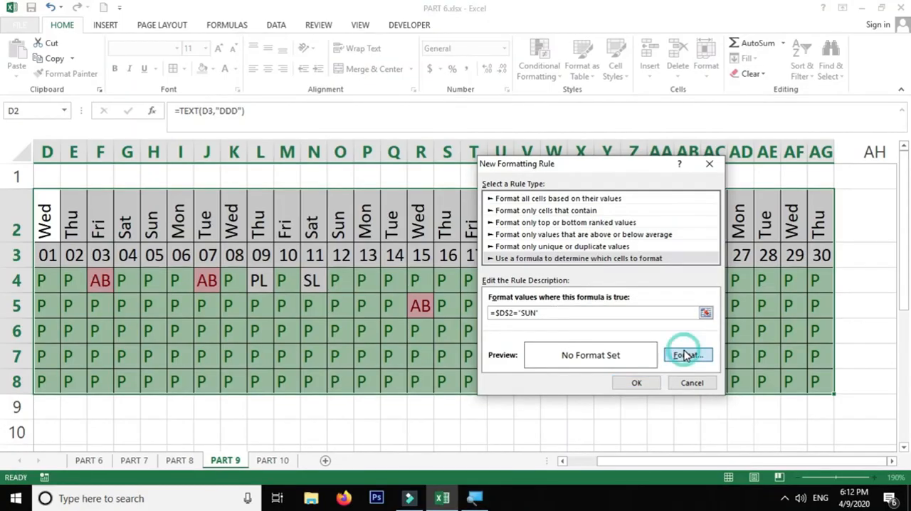
{"action": "left_click", "coordinate": [607, 131]}
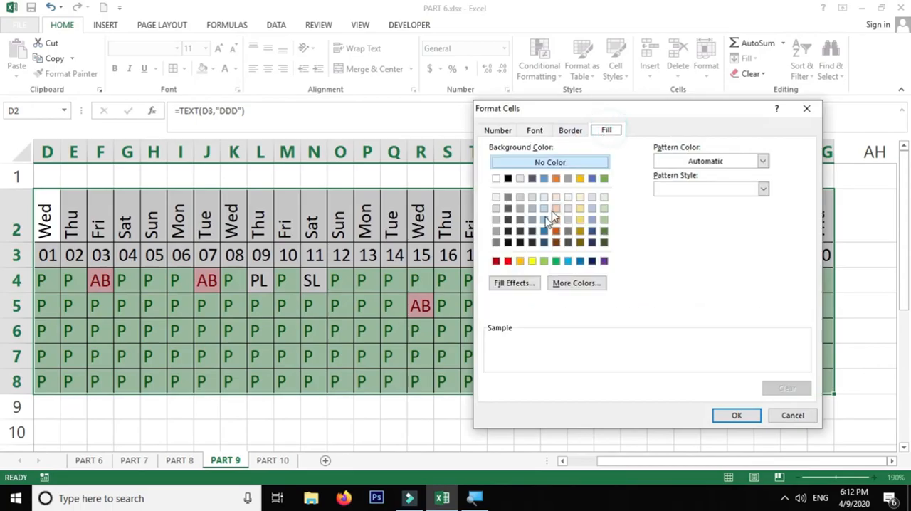
{"action": "left_click", "coordinate": [508, 261]}
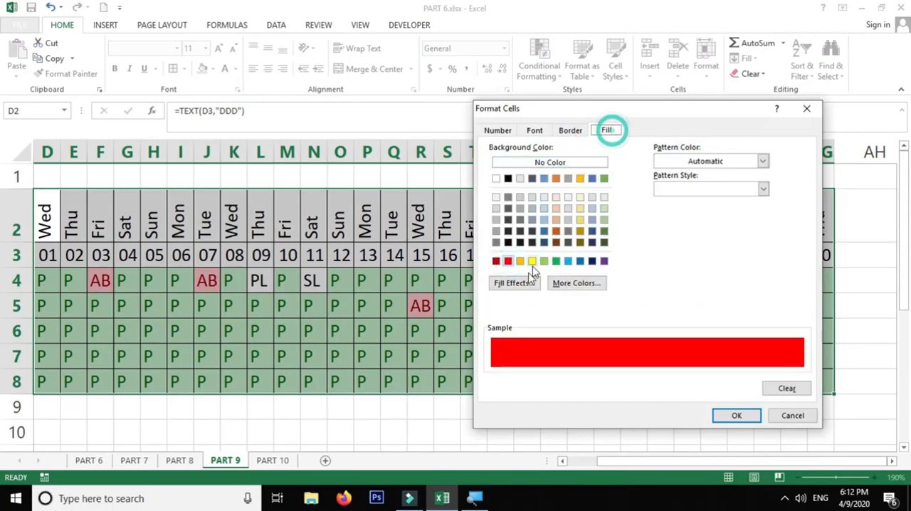
{"action": "left_click", "coordinate": [737, 417]}
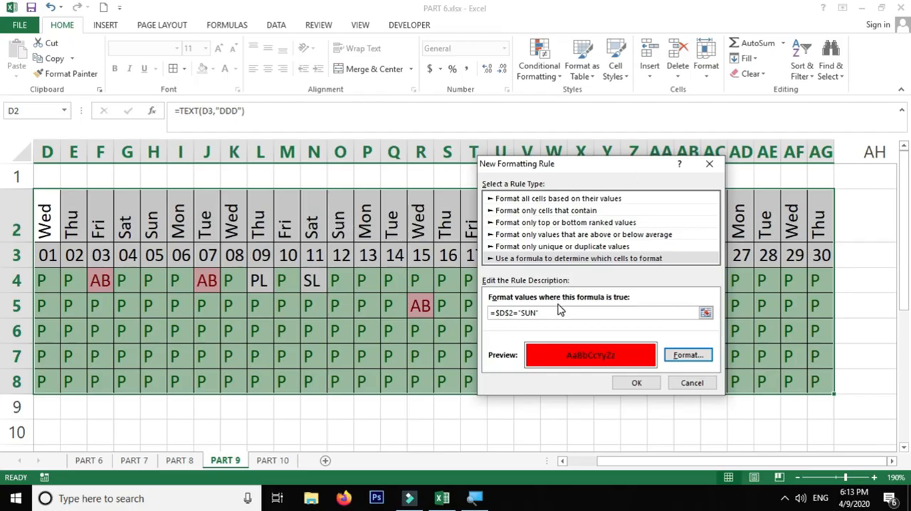
Step: Make the column reference relative so the rule formula reads =D$2="SUN", and apply the rule
{"action": "left_click", "coordinate": [512, 314]}
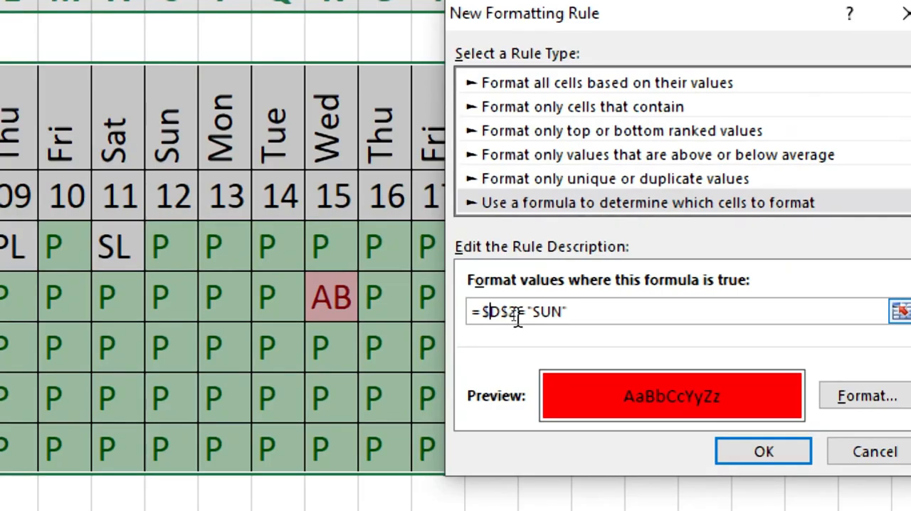
{"action": "left_click", "coordinate": [517, 312]}
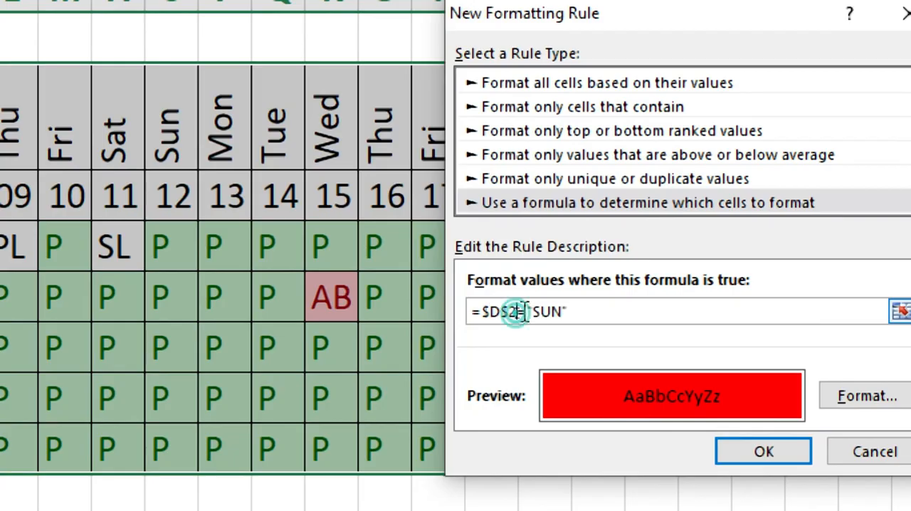
{"action": "left_click", "coordinate": [525, 311]}
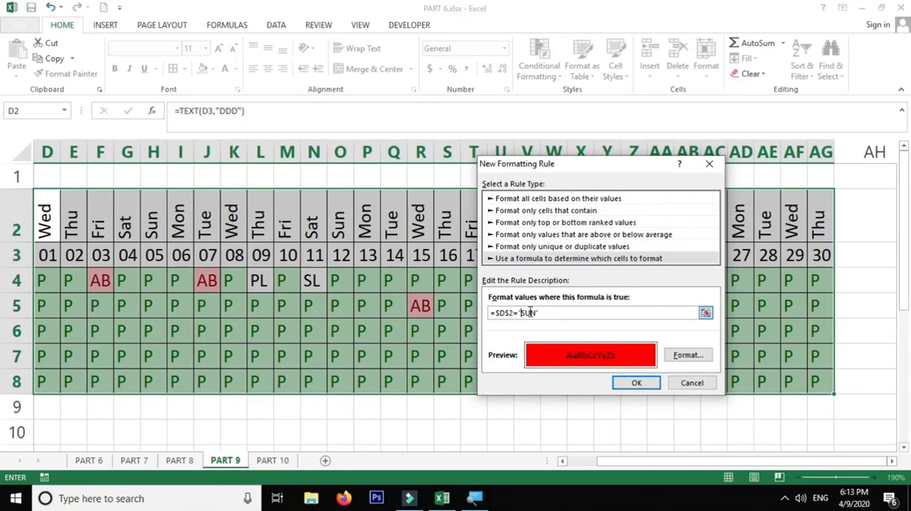
{"action": "left_click", "coordinate": [500, 312]}
{"action": "key", "text": "BackSpace"}
{"action": "left_click", "coordinate": [495, 314]}
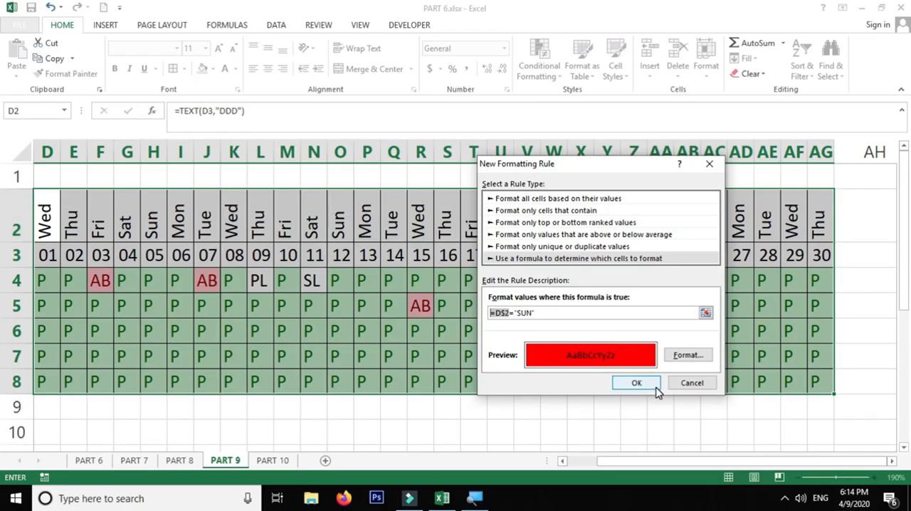
{"action": "left_click", "coordinate": [506, 314]}
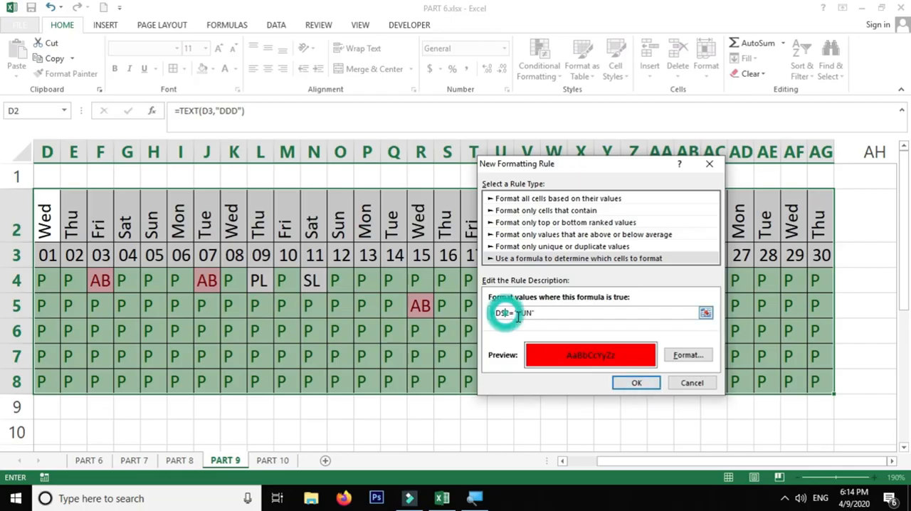
{"action": "left_click", "coordinate": [637, 384]}
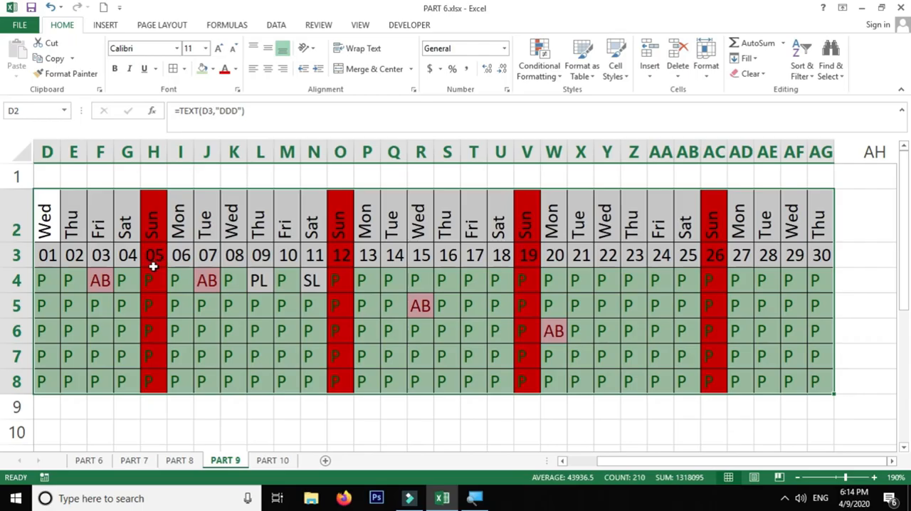
{"action": "left_click", "coordinate": [538, 71]}
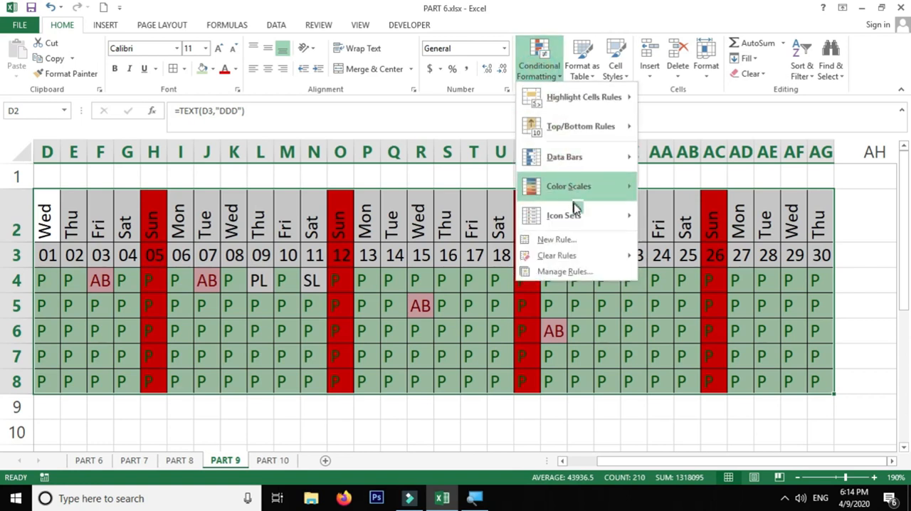
{"action": "left_click", "coordinate": [570, 241]}
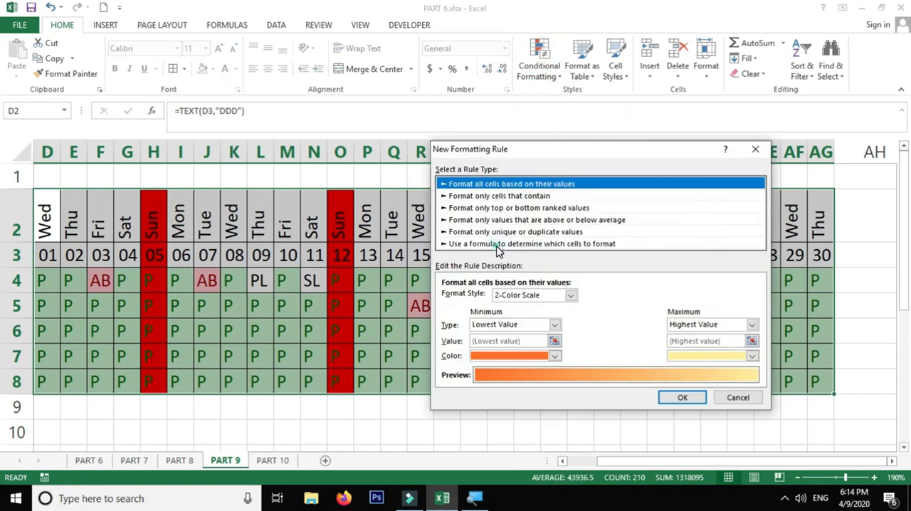
{"action": "left_click", "coordinate": [498, 244]}
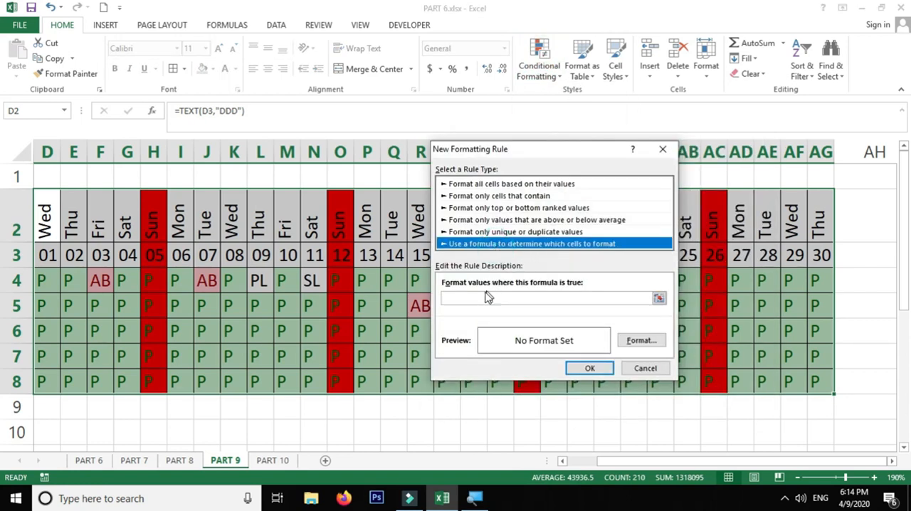
{"action": "left_click", "coordinate": [645, 368]}
Step: Review the conditional formatting rules applied to the attendance range, including the settings of the Sunday formula rule
{"action": "left_click", "coordinate": [551, 76]}
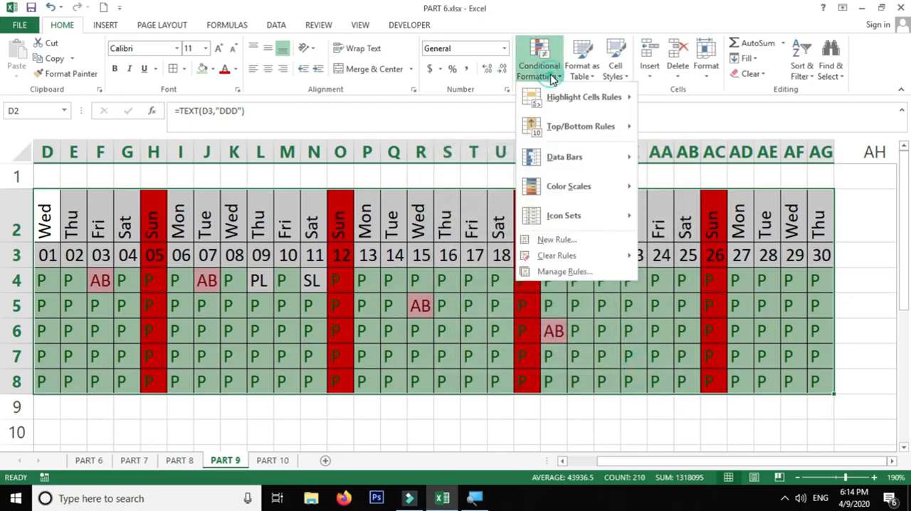
{"action": "left_click", "coordinate": [562, 272]}
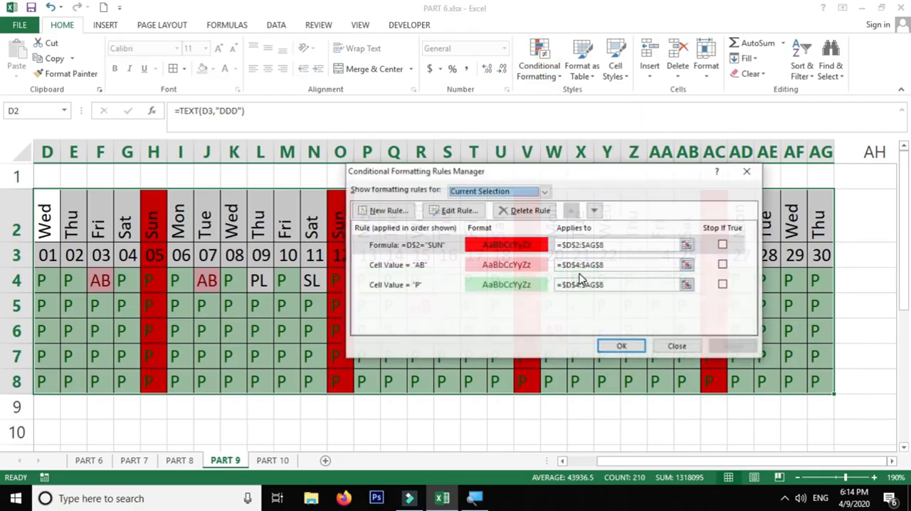
{"action": "left_click", "coordinate": [456, 210]}
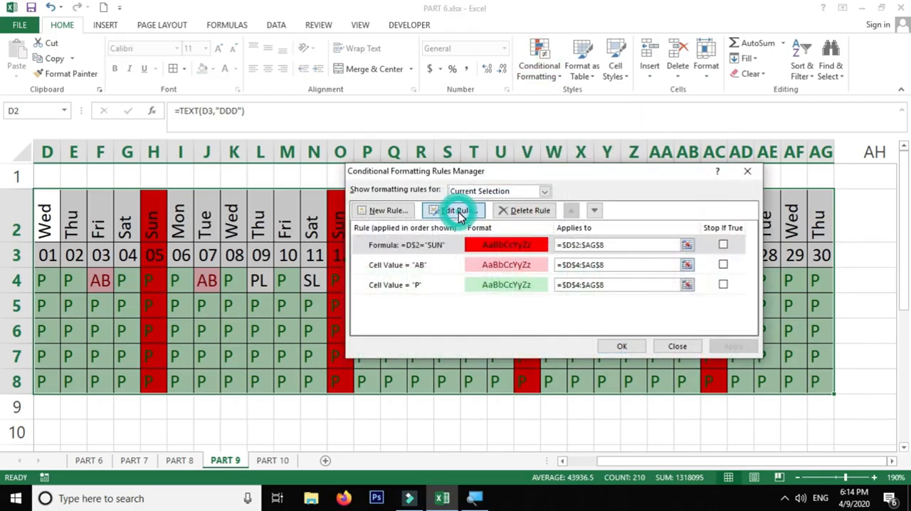
{"action": "left_click", "coordinate": [437, 284]}
{"action": "left_click", "coordinate": [437, 265]}
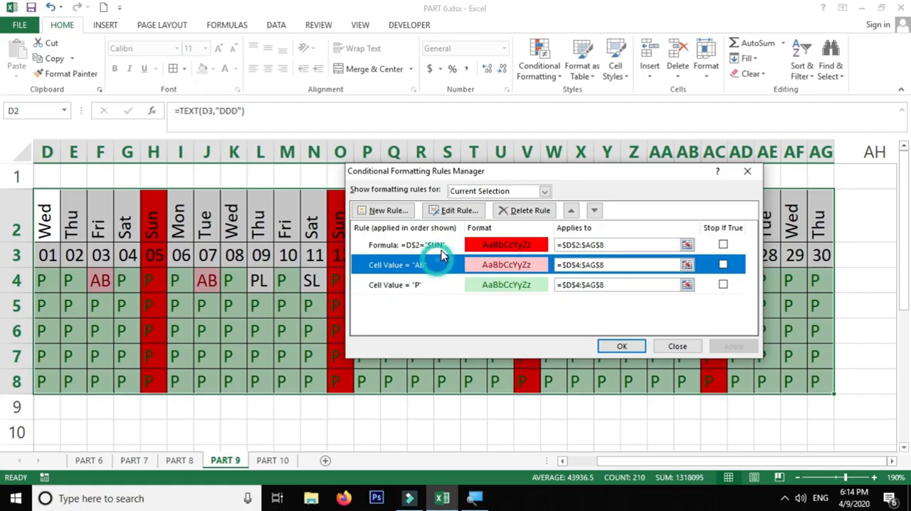
{"action": "left_click", "coordinate": [456, 246]}
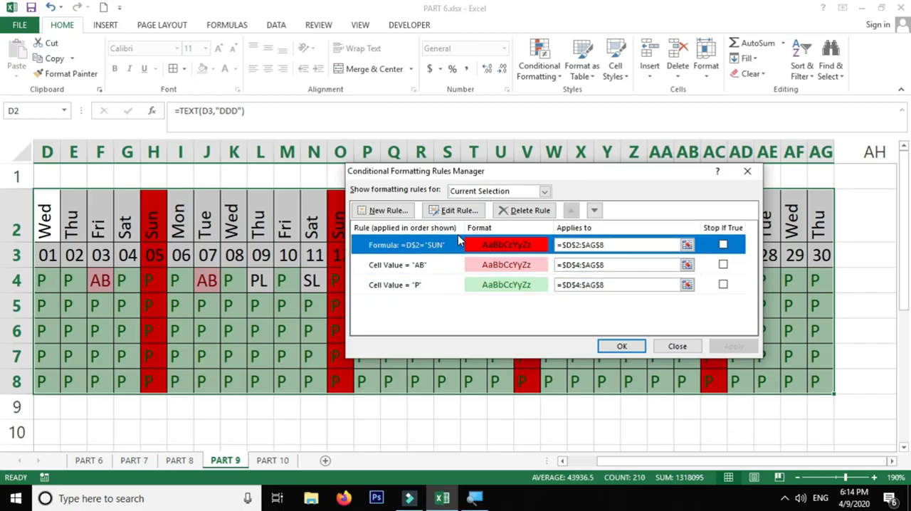
{"action": "left_click", "coordinate": [454, 211]}
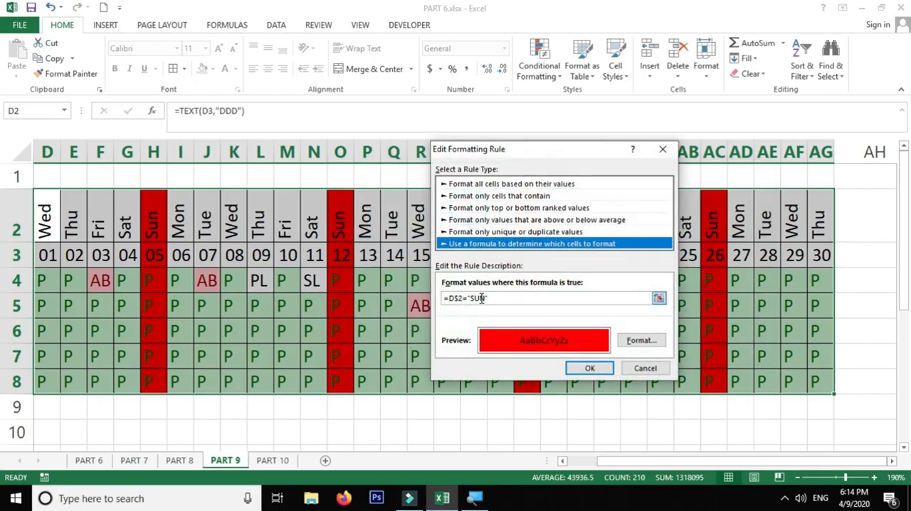
{"action": "left_click", "coordinate": [638, 372]}
{"action": "left_click", "coordinate": [464, 265]}
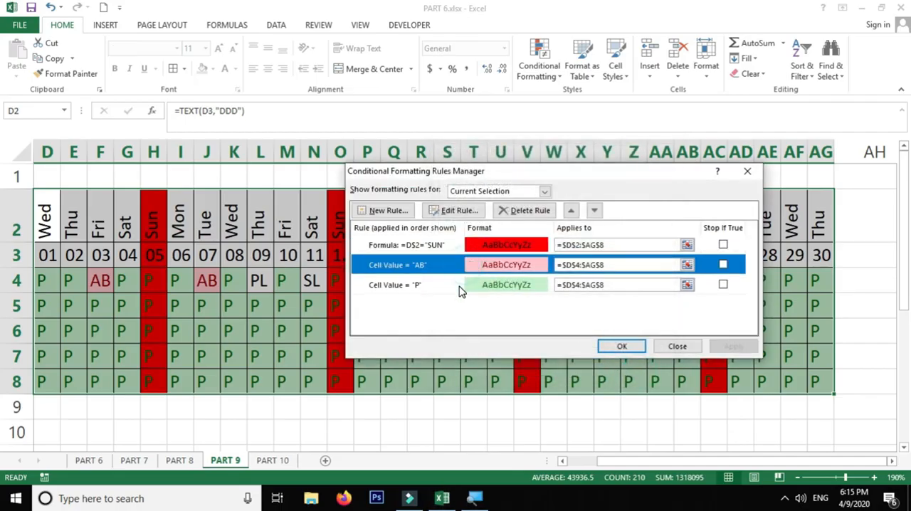
{"action": "left_click", "coordinate": [460, 284]}
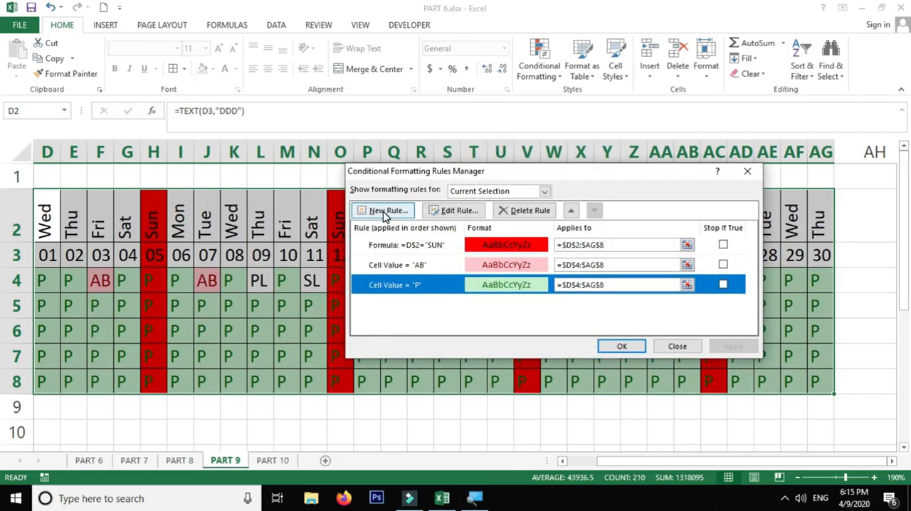
{"action": "left_click", "coordinate": [660, 349]}
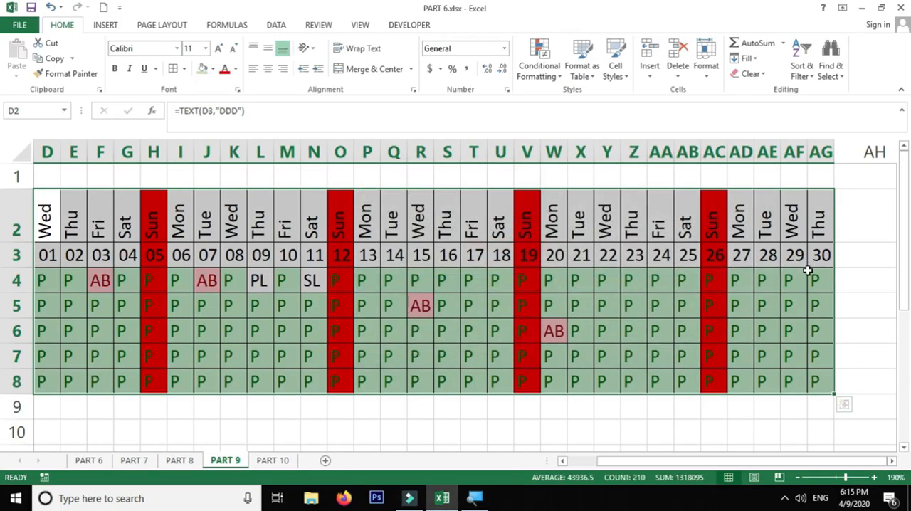
Step: Try to enter W.OFF in O4 for the manager on Sunday 12 April and check that cell's allowed codes
{"action": "left_click", "coordinate": [151, 281]}
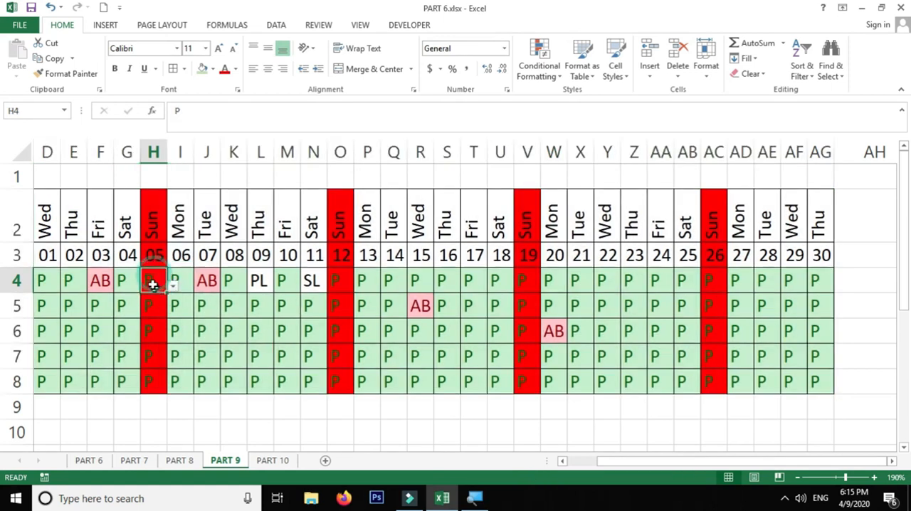
{"action": "left_click_drag", "start_coordinate": [822, 279], "coordinate": [393, 380]}
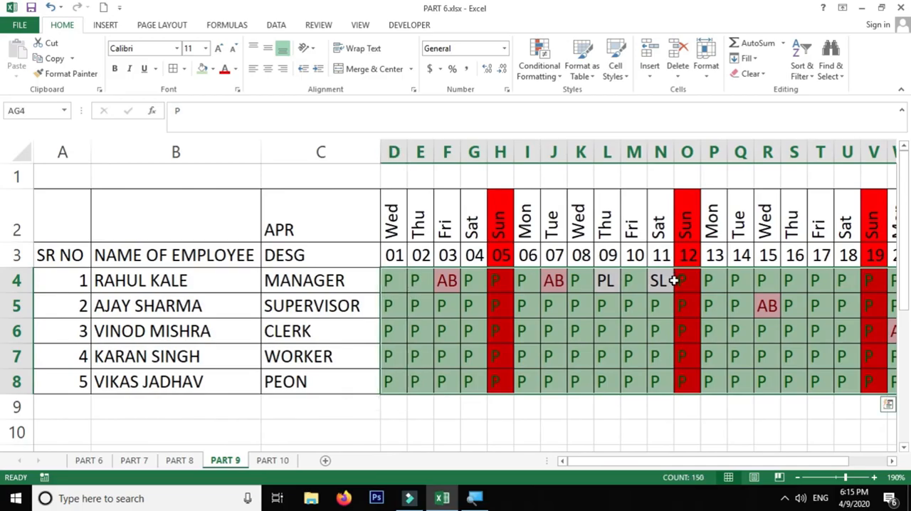
{"action": "left_click", "coordinate": [682, 281]}
{"action": "type", "text": "W"}
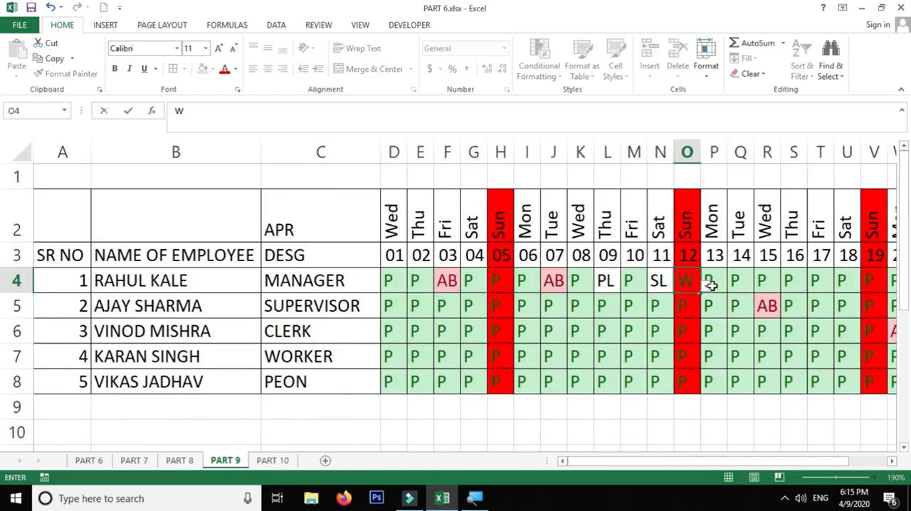
{"action": "type", "text": ".OFF"}
{"action": "key", "text": "Return"}
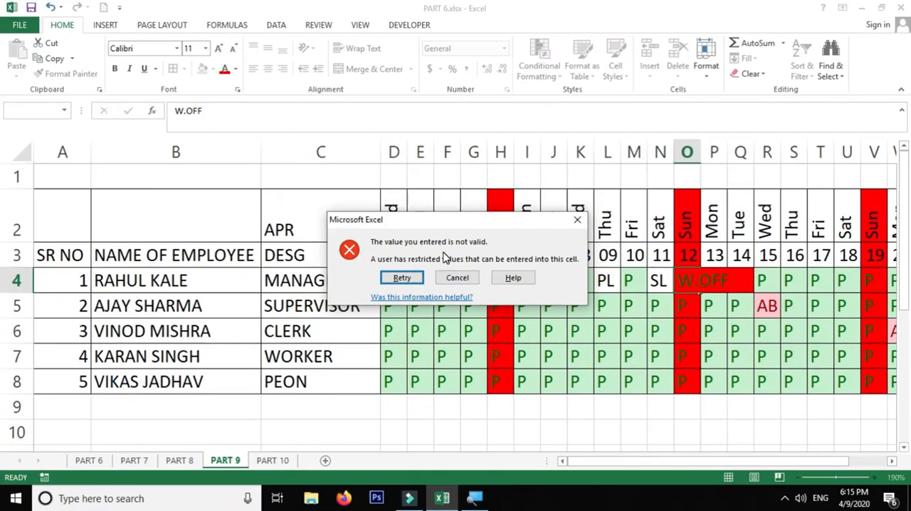
{"action": "left_click", "coordinate": [457, 278]}
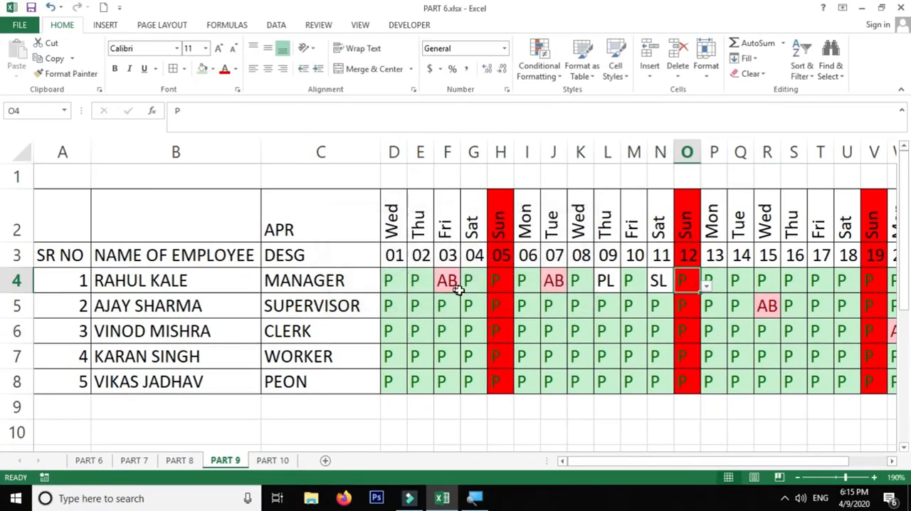
{"action": "left_click", "coordinate": [706, 285]}
{"action": "key", "text": "Escape"}
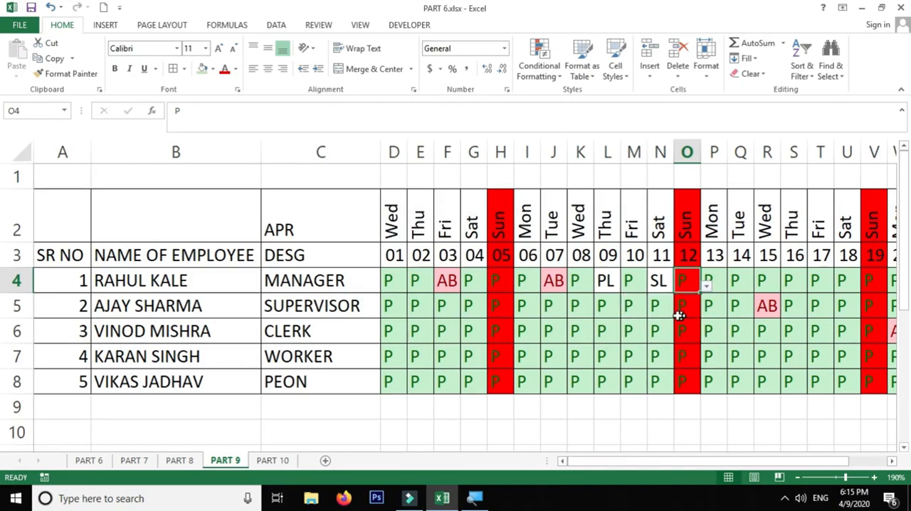
Step: Add W.OFF to the validation list for D4:AG8 so its source reads P,AB,SL,PL,W.OFF
{"action": "left_click_drag", "start_coordinate": [390, 279], "coordinate": [798, 377]}
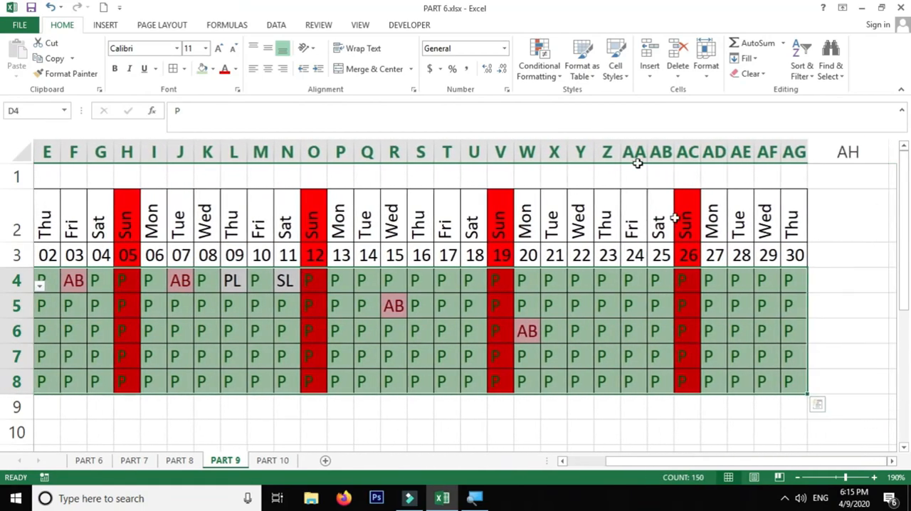
{"action": "left_click", "coordinate": [285, 27]}
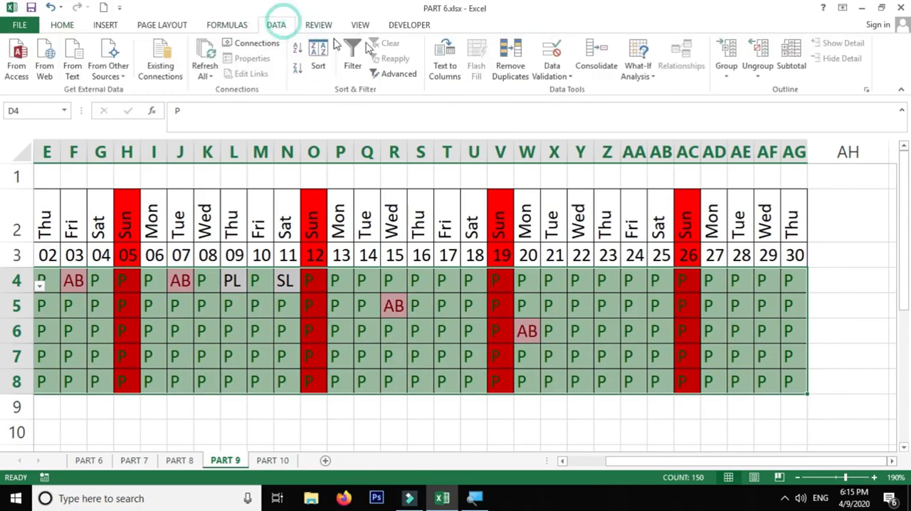
{"action": "left_click", "coordinate": [553, 70]}
{"action": "left_click", "coordinate": [576, 91]}
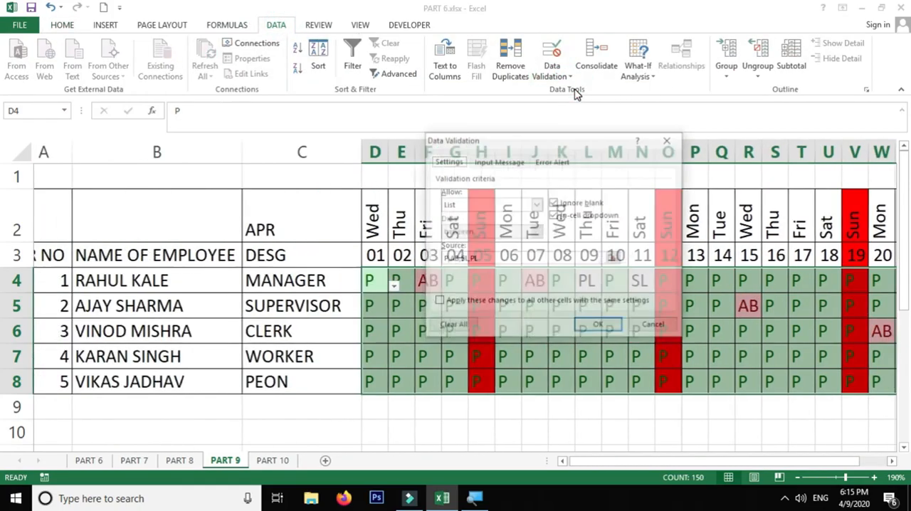
{"action": "left_click", "coordinate": [498, 258]}
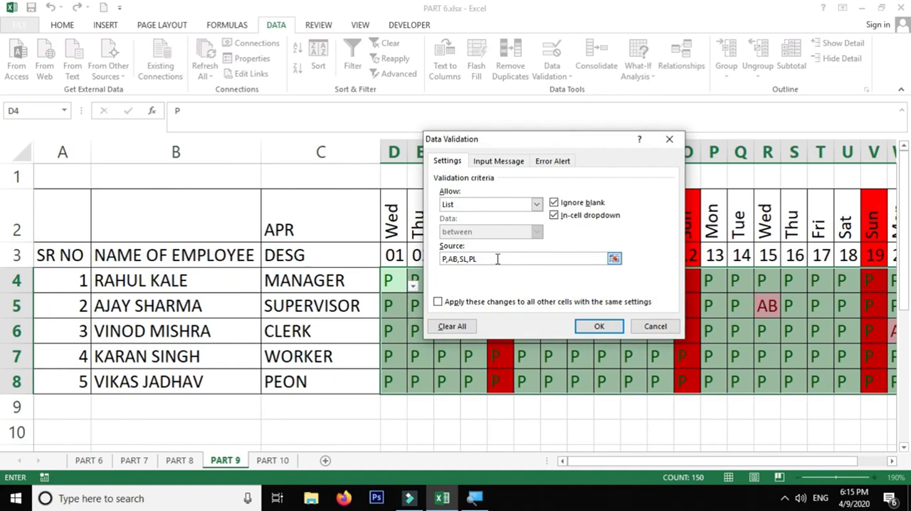
{"action": "type", "text": ",W.OF"}
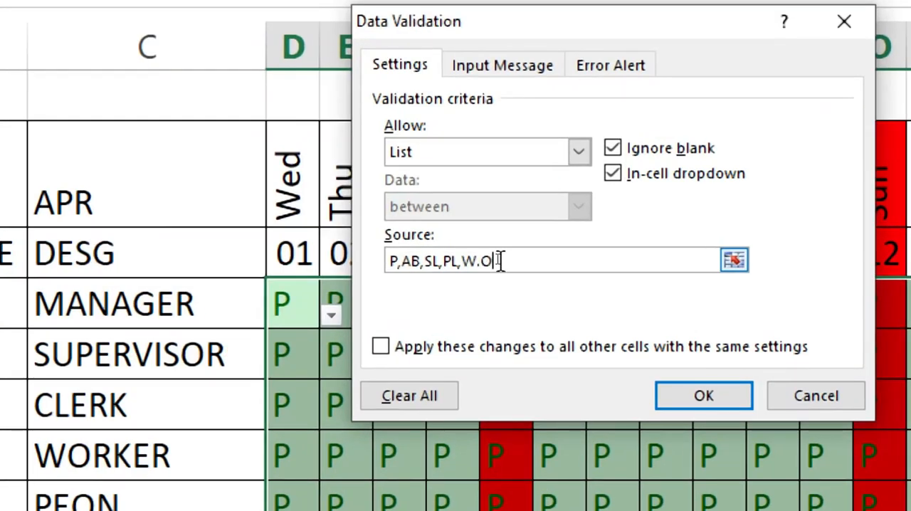
{"action": "key", "text": "BackSpace"}
{"action": "key", "text": "BackSpace"}
{"action": "type", "text": "OFF"}
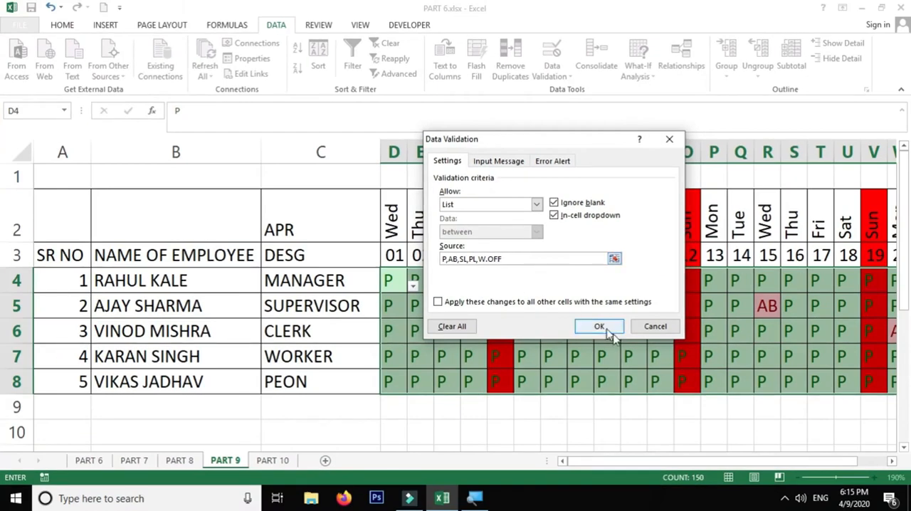
{"action": "left_click", "coordinate": [716, 402]}
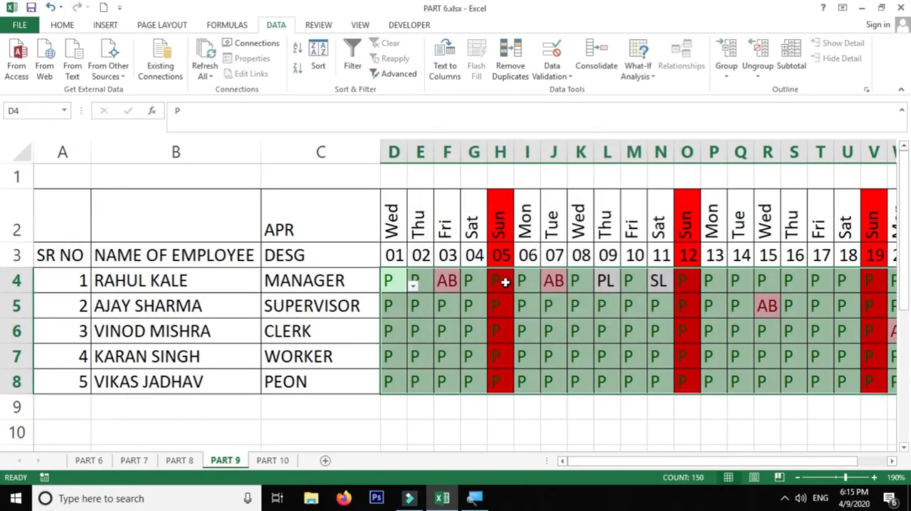
Step: Set H4 to W.OFF for Sunday 05 and fill it down to H8, keeping the column's original width
{"action": "left_click", "coordinate": [505, 282]}
{"action": "left_click", "coordinate": [521, 286]}
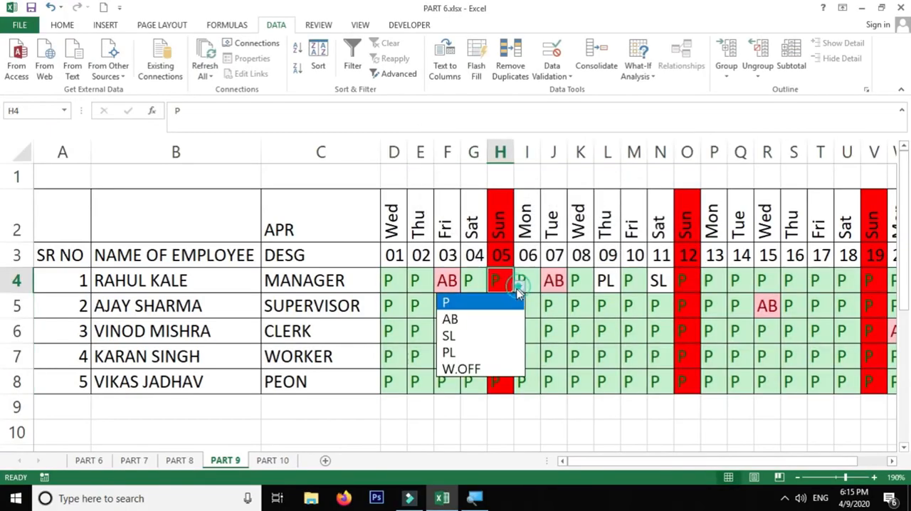
{"action": "left_click", "coordinate": [482, 366]}
{"action": "double_click", "coordinate": [513, 293]}
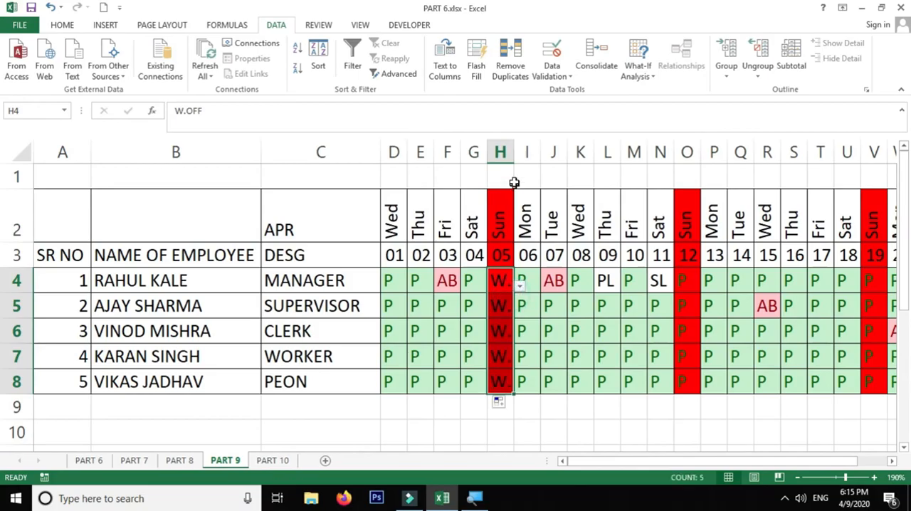
{"action": "double_click", "coordinate": [514, 153]}
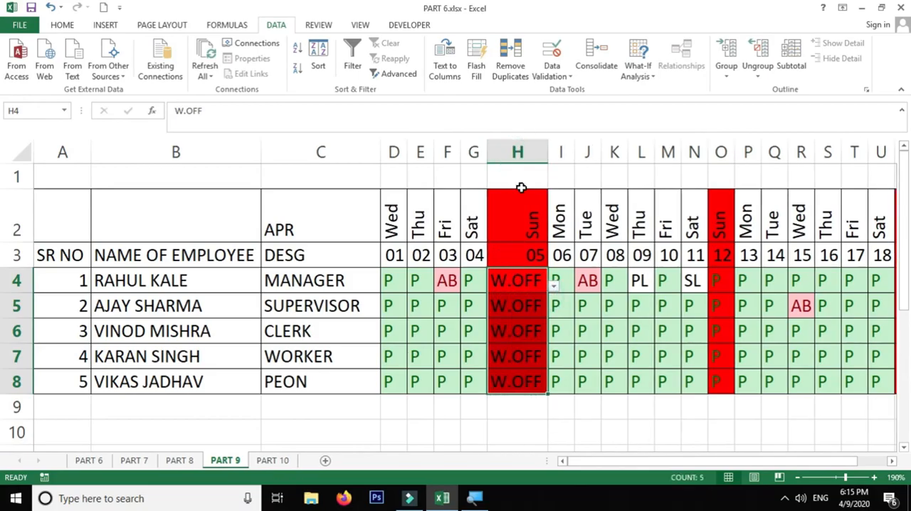
{"action": "key", "text": "ctrl+z"}
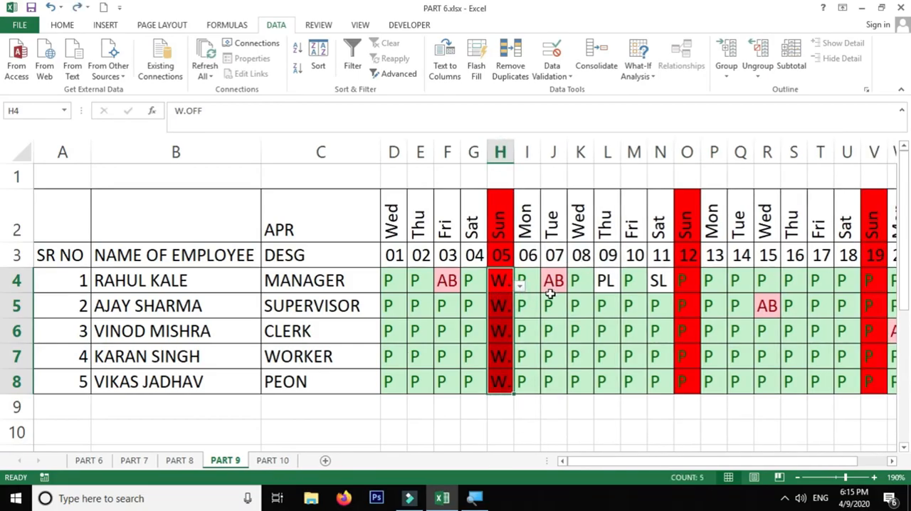
Step: Choose W.OFF in O4 for Sunday 12 and copy it down through O8
{"action": "left_click", "coordinate": [686, 283]}
{"action": "left_click", "coordinate": [706, 287]}
{"action": "left_click", "coordinate": [652, 369]}
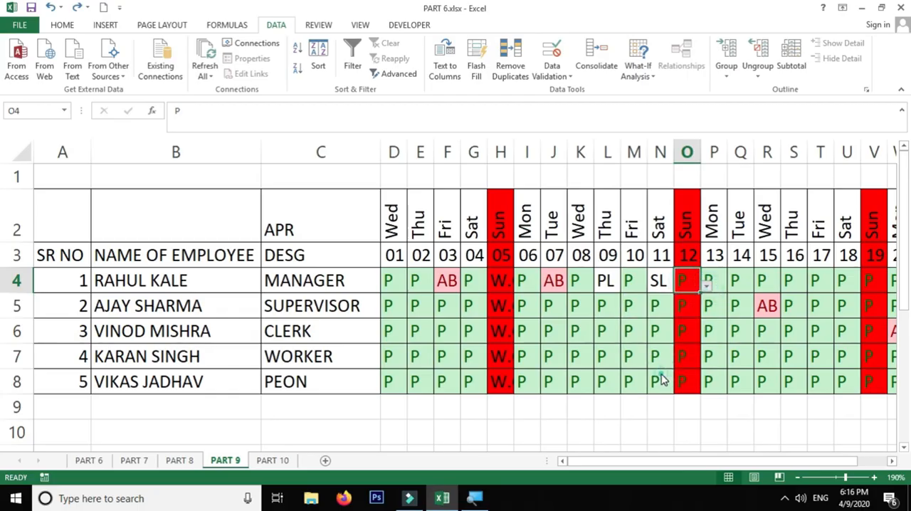
{"action": "left_click_drag", "start_coordinate": [700, 292], "coordinate": [694, 383]}
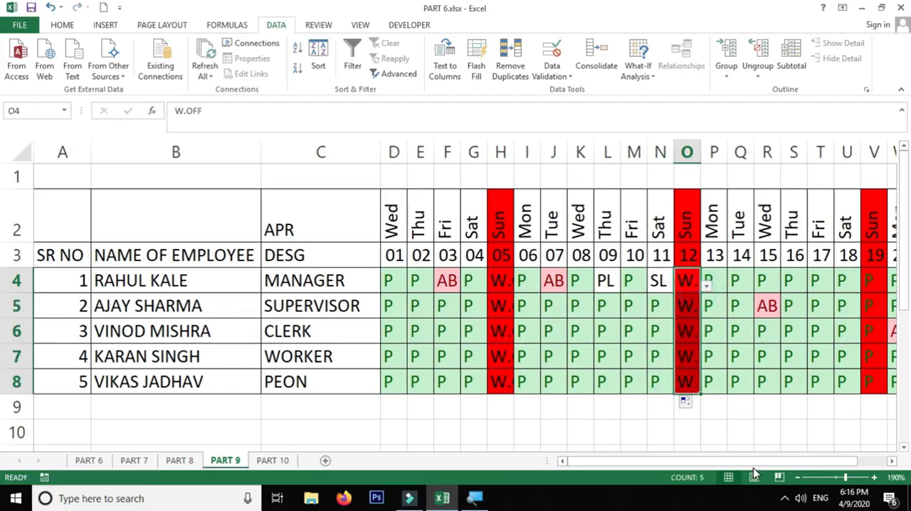
Step: Mark Sunday 19 as W.OFF for all employees by setting V4 and filling down to V8
{"action": "left_click_drag", "start_coordinate": [758, 462], "coordinate": [820, 465]}
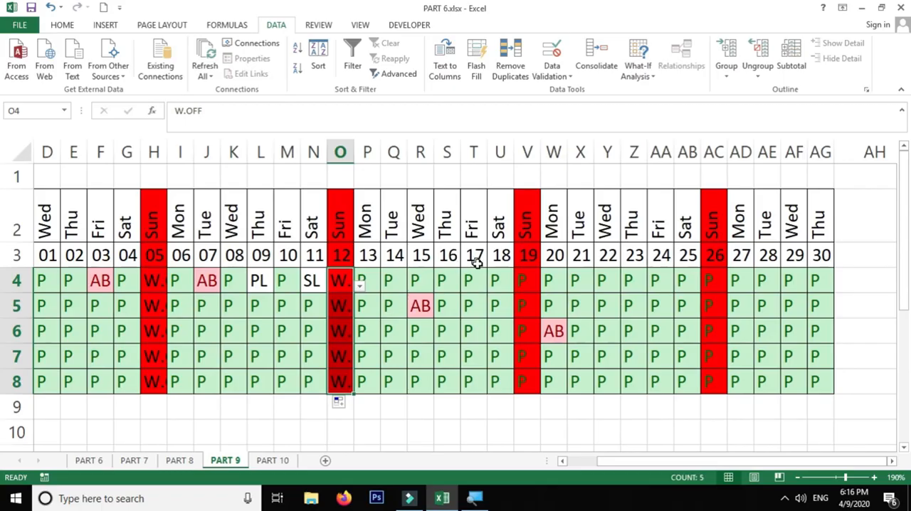
{"action": "left_click", "coordinate": [528, 276]}
{"action": "left_click", "coordinate": [547, 286]}
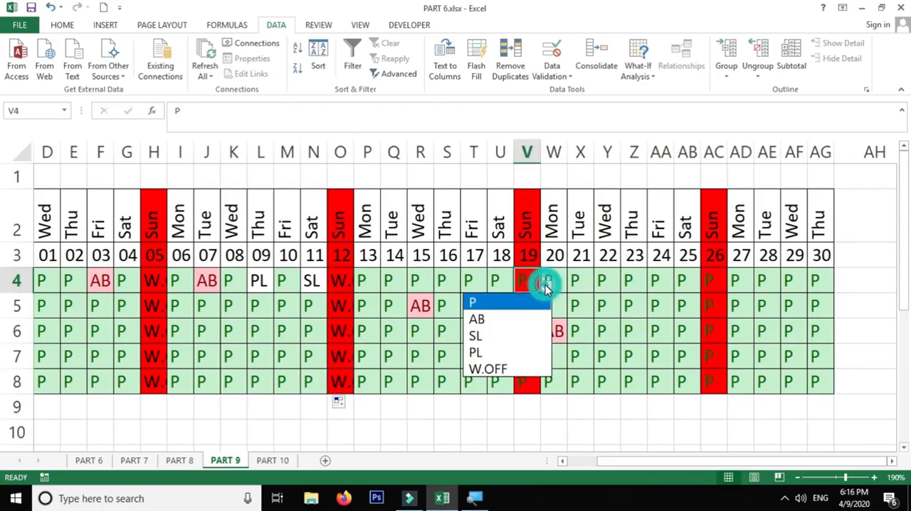
{"action": "left_click", "coordinate": [506, 367]}
{"action": "left_click_drag", "start_coordinate": [539, 292], "coordinate": [531, 383]}
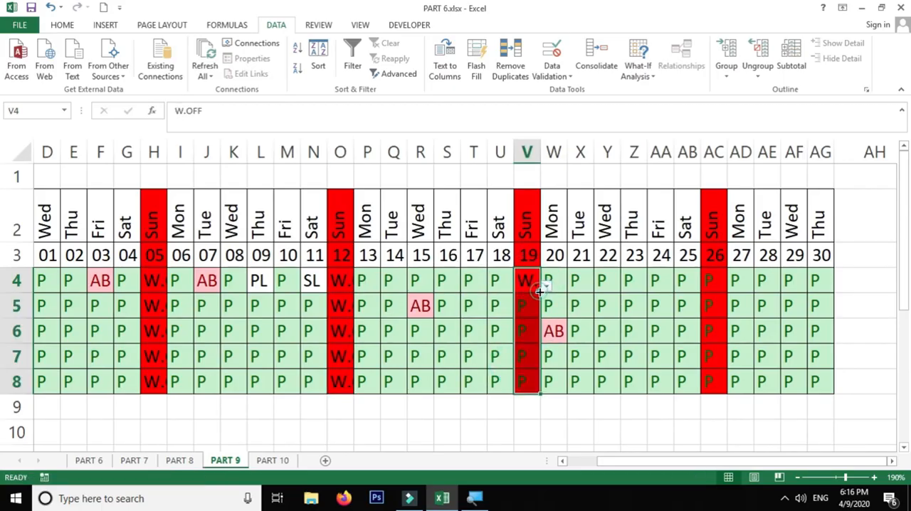
Step: Mark Sunday 26 as W.OFF for all employees by setting AC4 and filling down to AC8
{"action": "left_click", "coordinate": [714, 275]}
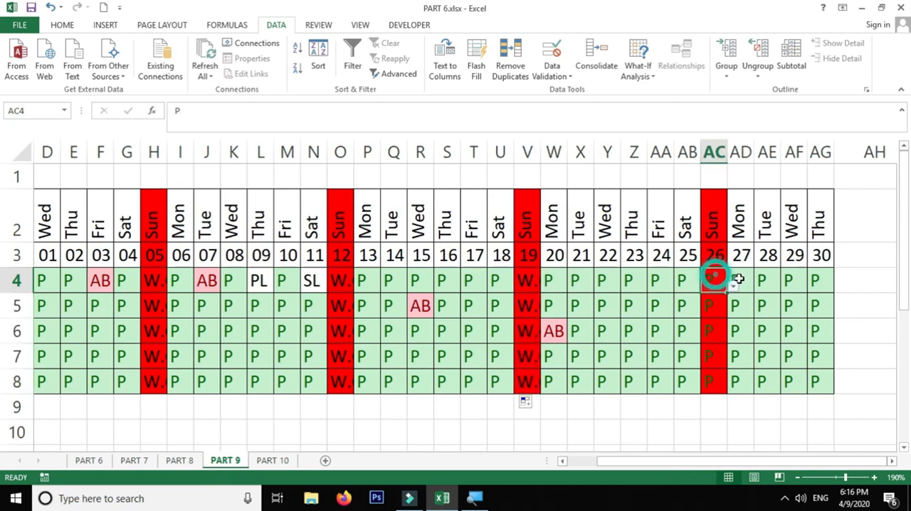
{"action": "left_click", "coordinate": [733, 286]}
{"action": "left_click", "coordinate": [674, 365]}
{"action": "left_click_drag", "start_coordinate": [727, 293], "coordinate": [716, 385]}
{"action": "left_click", "coordinate": [713, 358]}
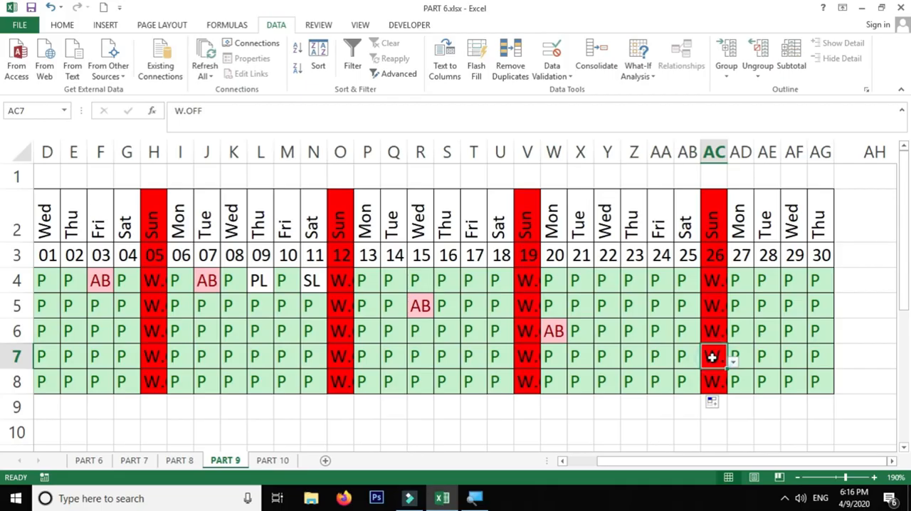